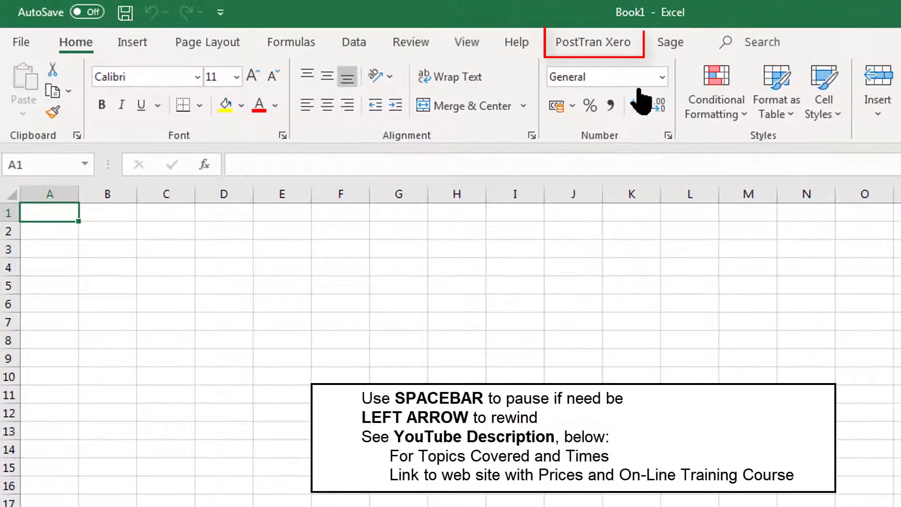
Load the Single Nominal Journal template from the PostTran Xero examples.
left_click(594, 43)
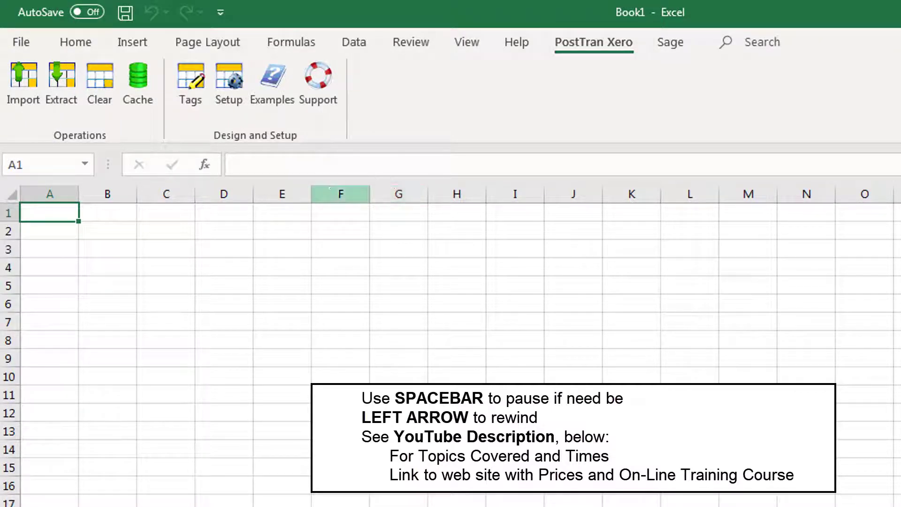
left_click(172, 238)
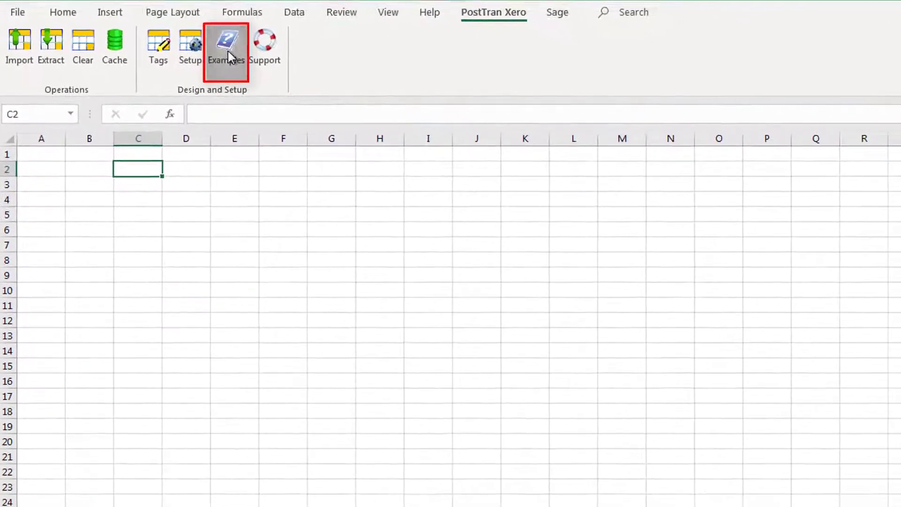
left_click(256, 71)
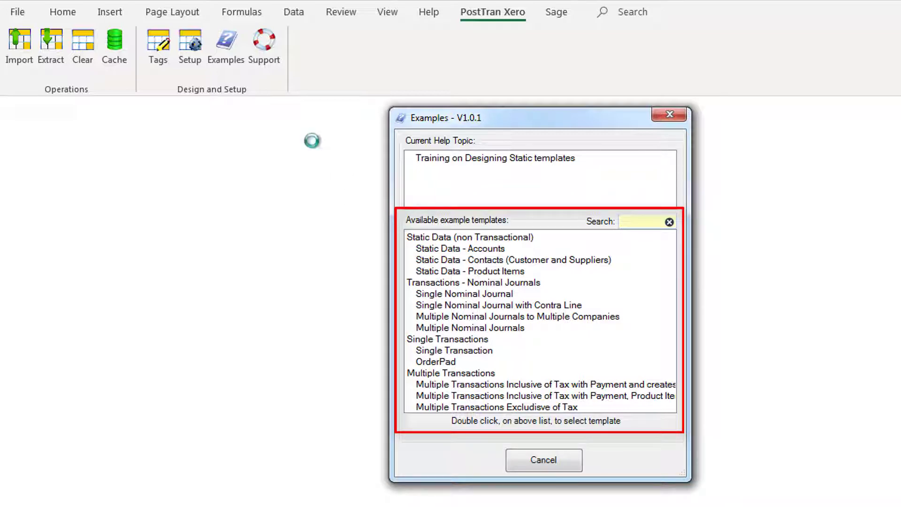
left_click(495, 296)
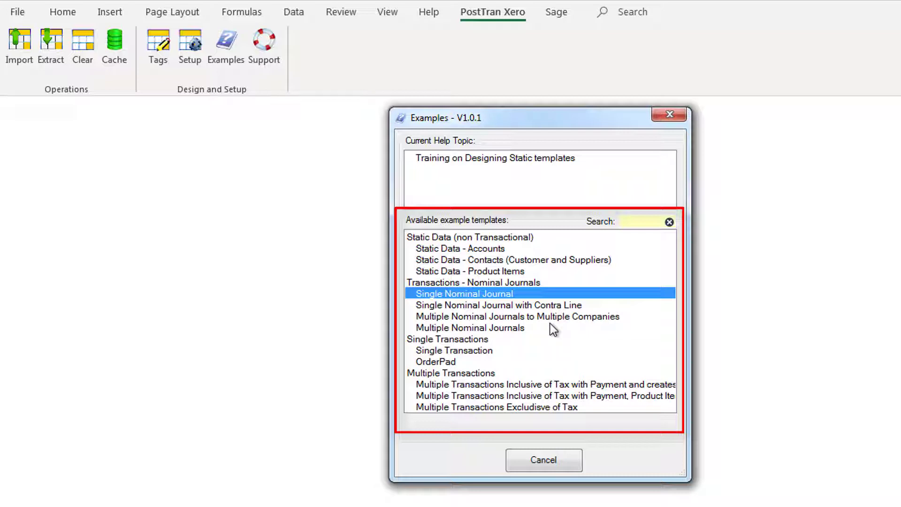
double_click(511, 295)
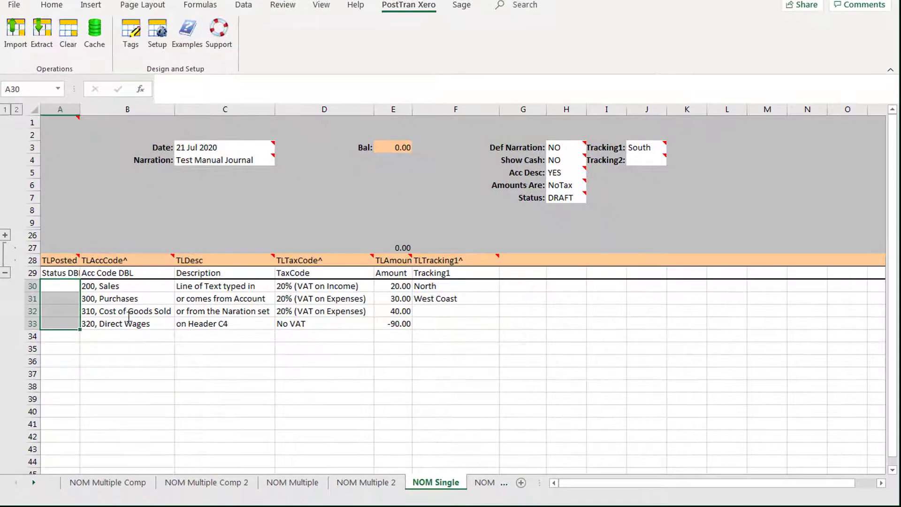
left_click(129, 316)
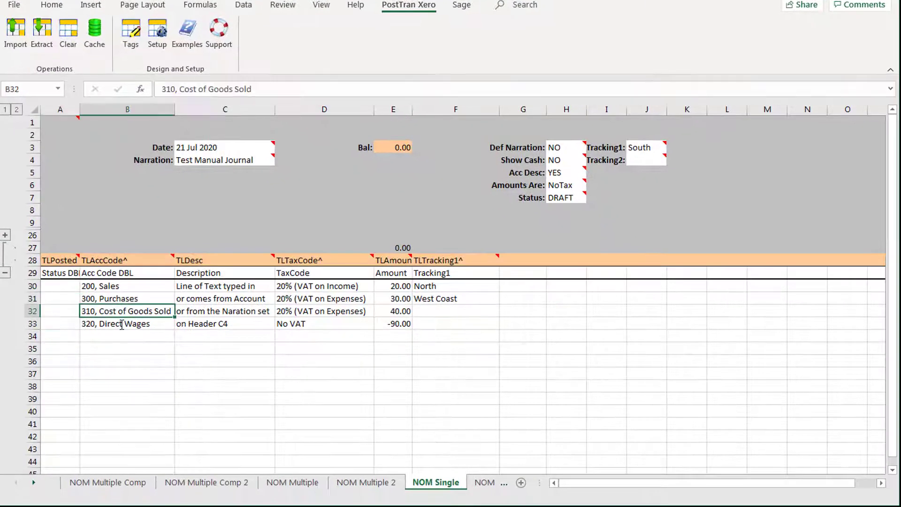
left_click(123, 334)
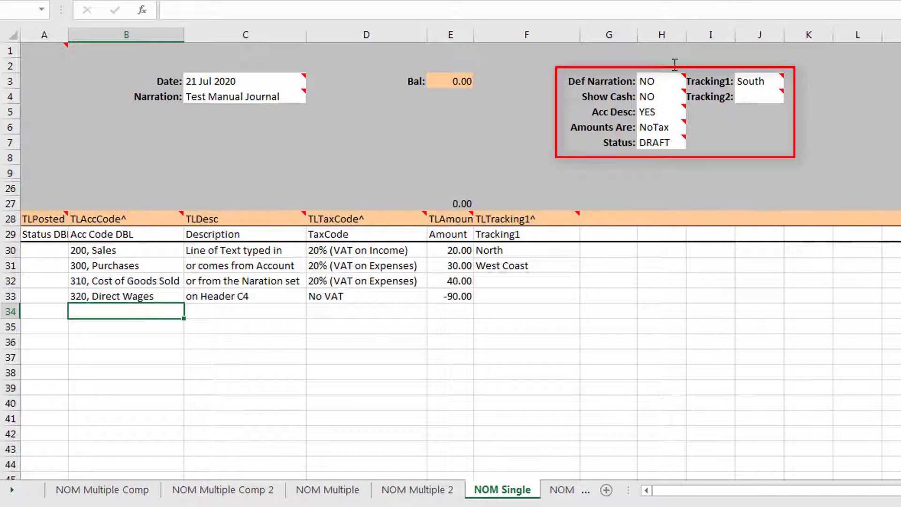
left_click(663, 81)
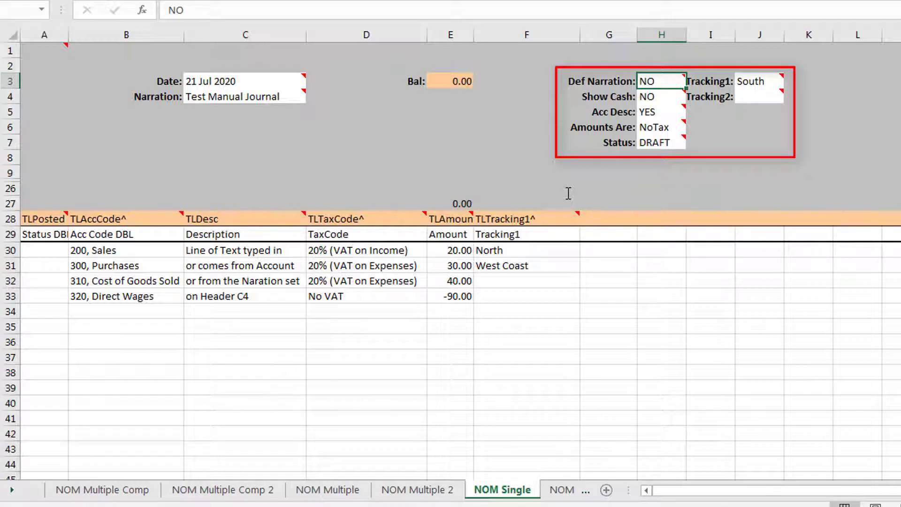
Enter account code 200 in cell B34 and reauthorise PostTran with the Demo Company (UK) Xero company.
left_click(107, 312)
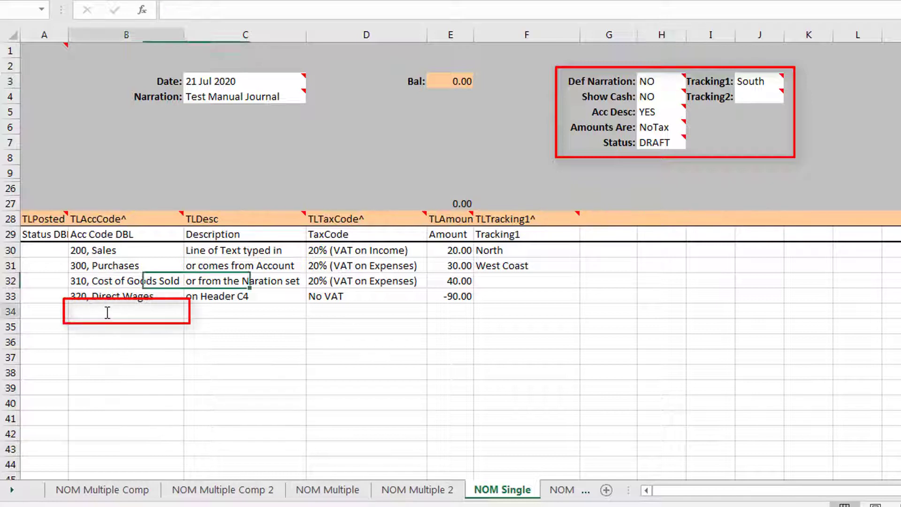
type("200")
key("Tab")
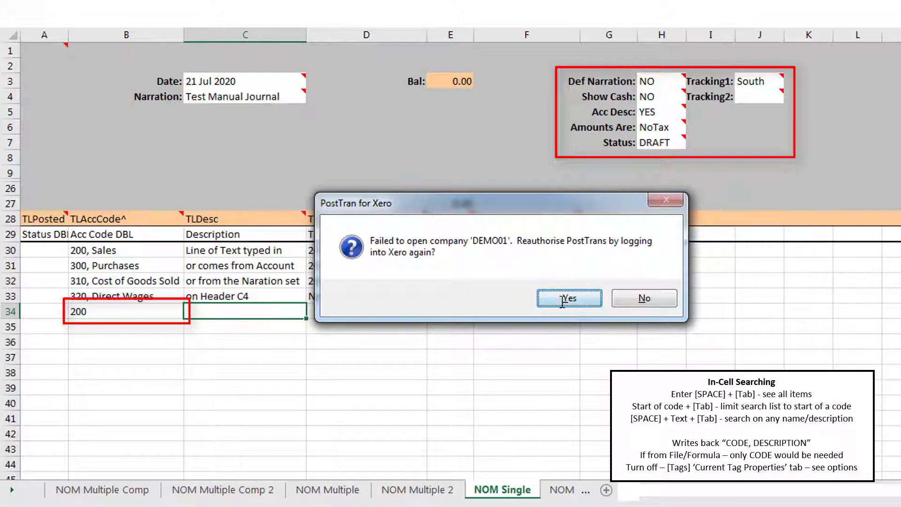
left_click(563, 299)
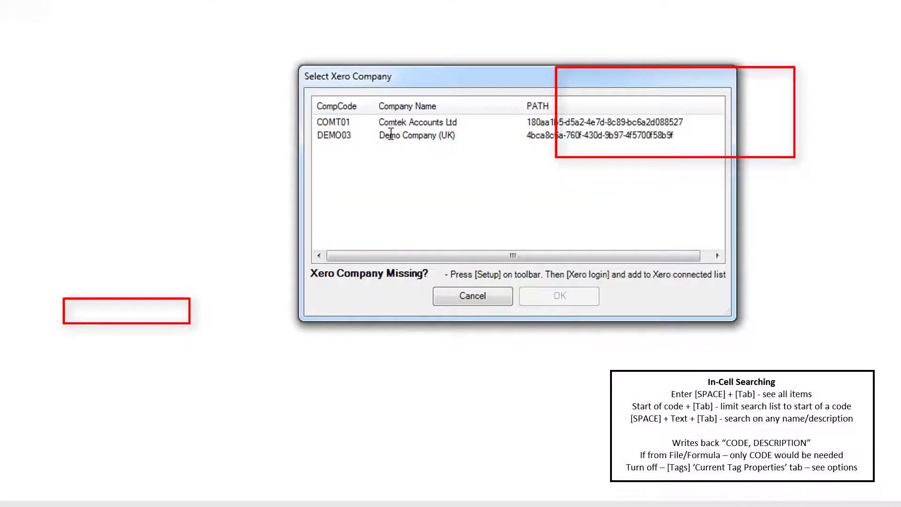
left_click(391, 136)
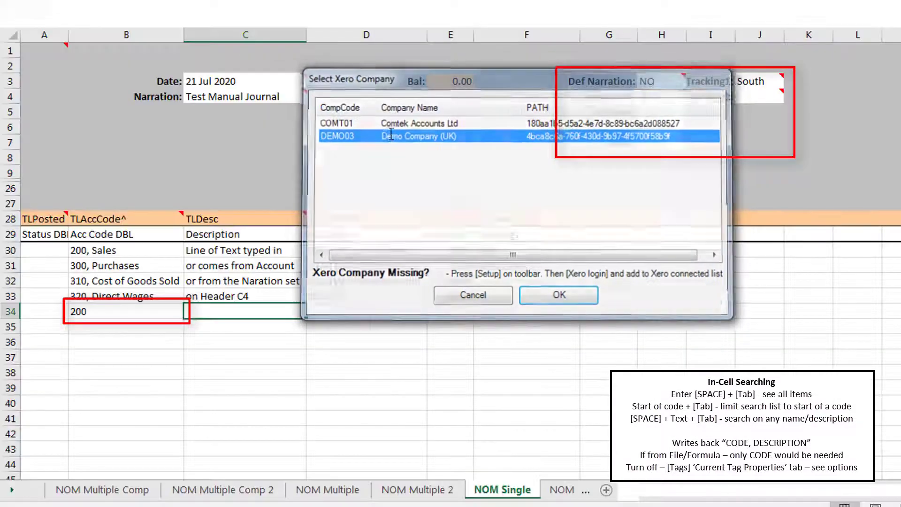
left_click(538, 300)
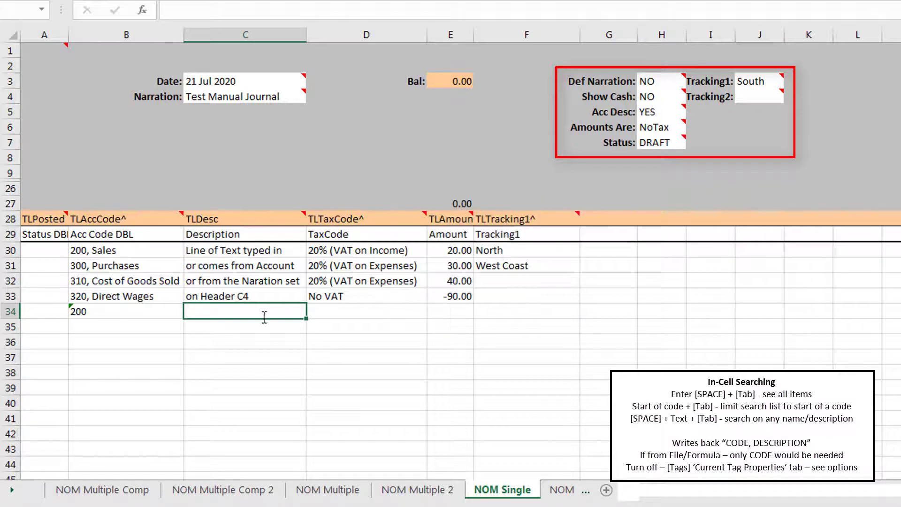
Replace the account code in cell B34 with 211 and let the description and tax code fill in.
left_click(126, 313)
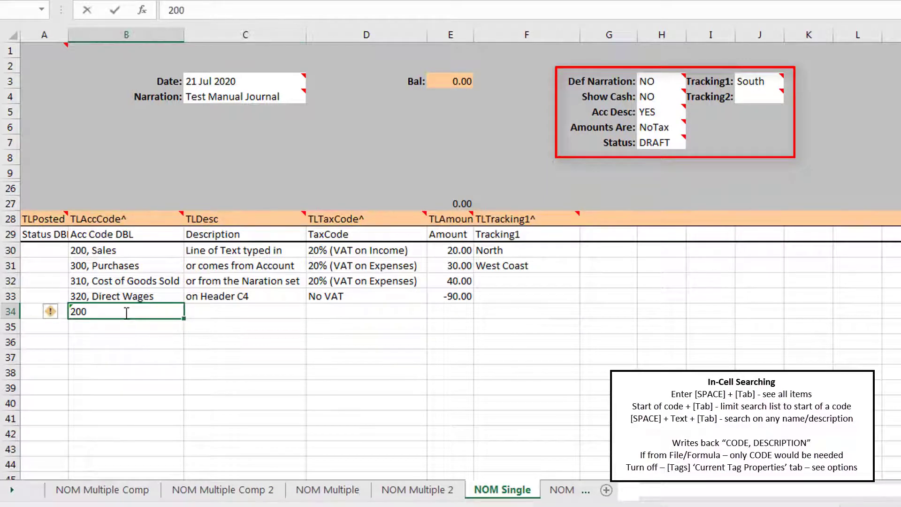
type("211")
key("Tab")
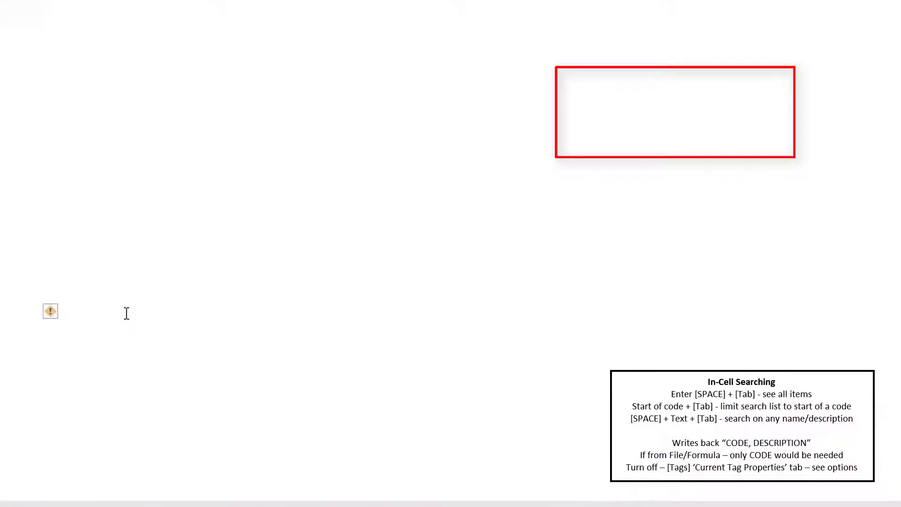
key("Tab")
key("Tab")
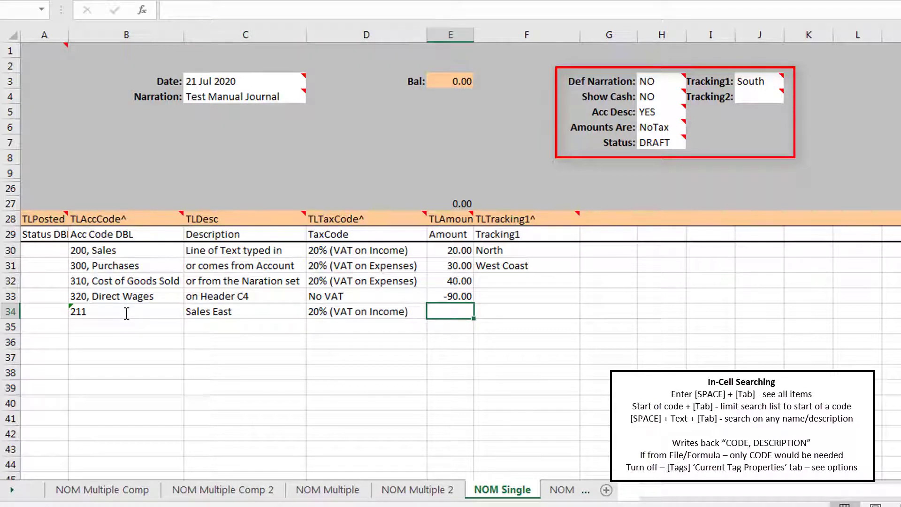
key("Return")
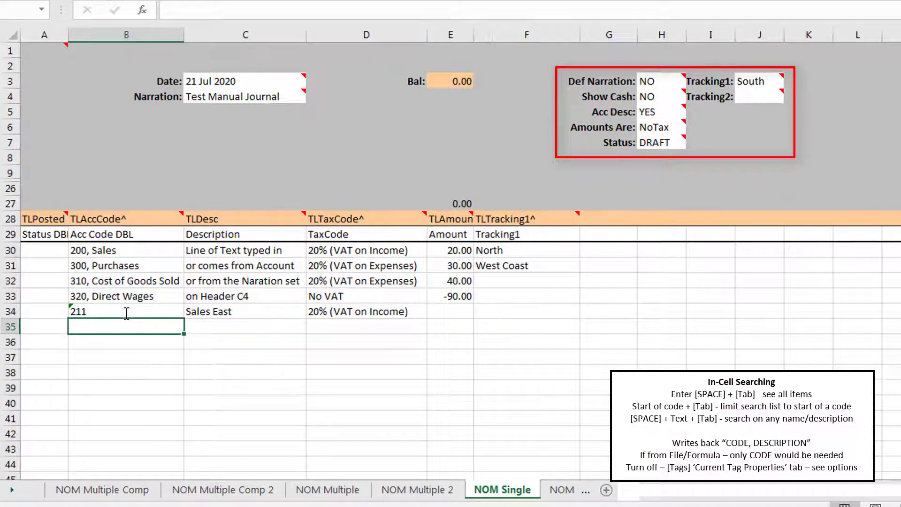
Enter account code 212 in cell B35 and let its description and tax code fill in.
type("212")
key("Tab")
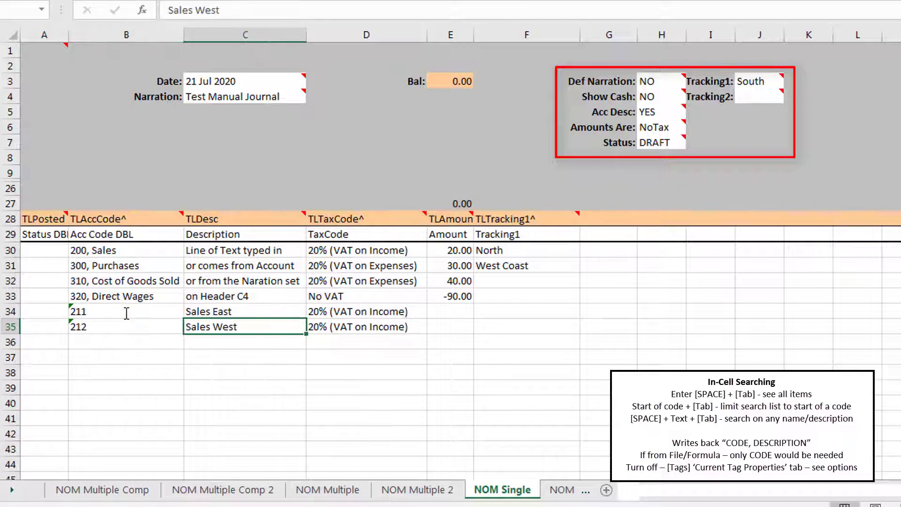
key("Tab")
key("Tab")
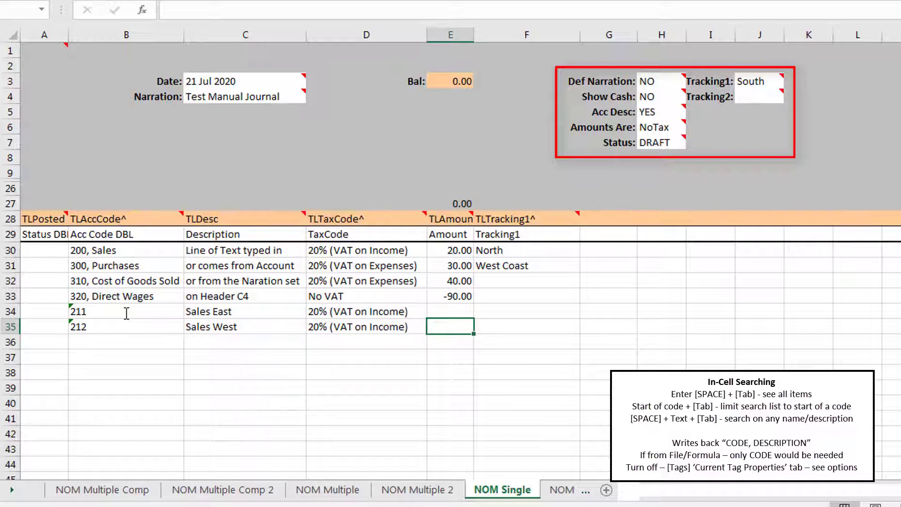
Examine the account codes and descriptions of the two added journal lines in rows 34 and 35.
left_click(96, 331)
left_click(103, 312)
left_click(102, 328)
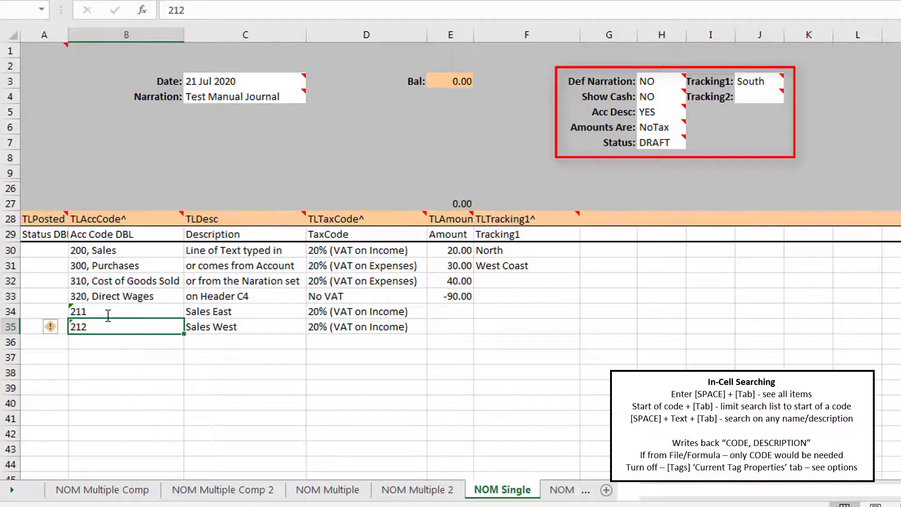
left_click(106, 313)
left_click(199, 329)
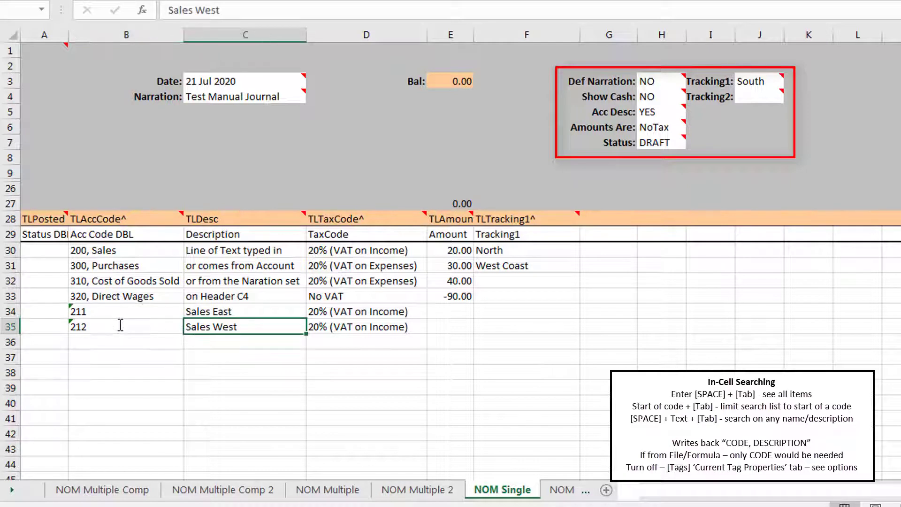
left_click(121, 326)
left_click(123, 315)
left_click(201, 330)
left_click_drag(214, 314, 212, 328)
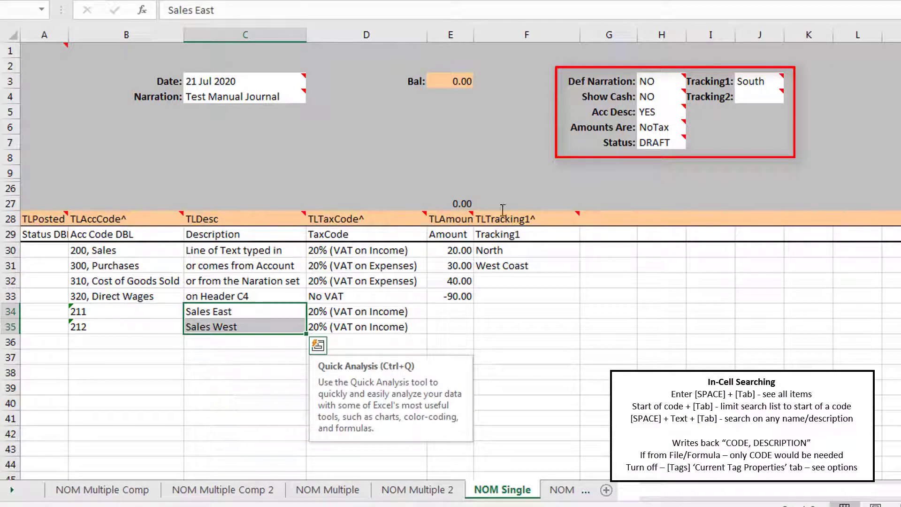
Review the Def Narration and Narration notes in the header alongside the journal lines' Description column.
mouse_move(661, 83)
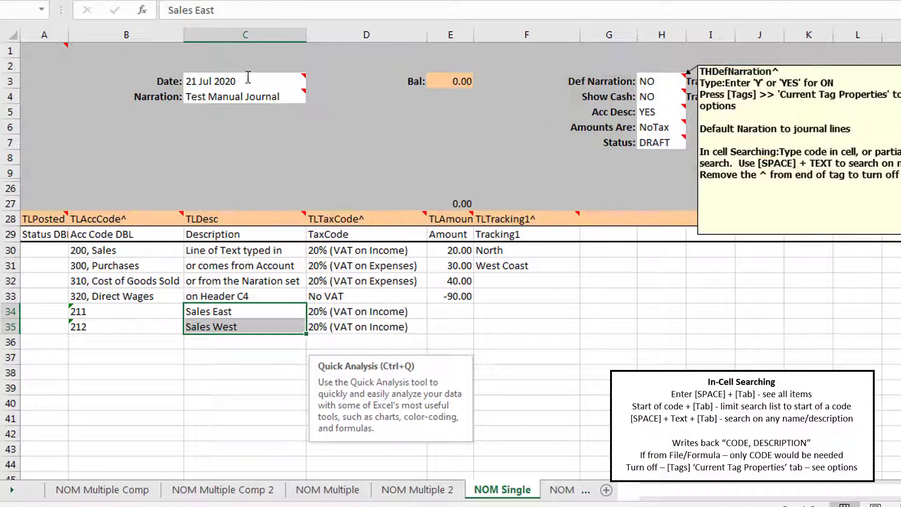
left_click(228, 94)
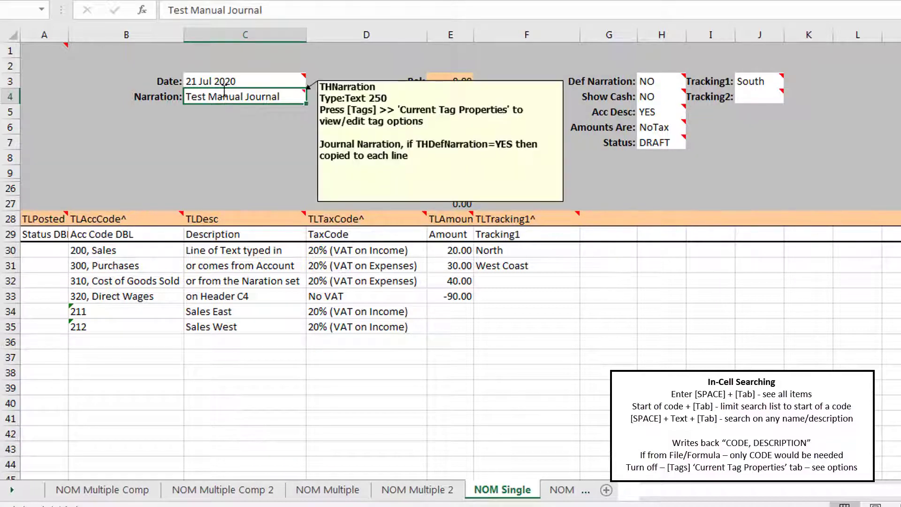
left_click(224, 219)
left_click_drag(216, 285, 211, 340)
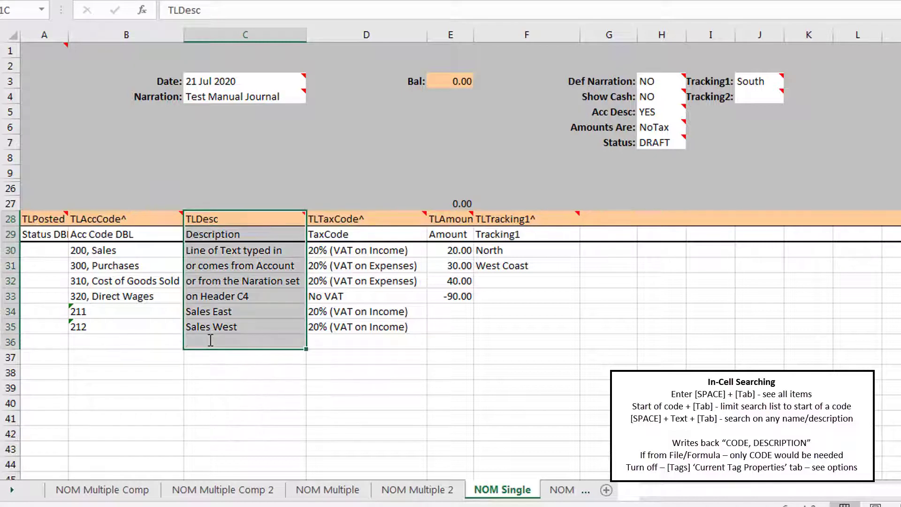
Examine the journal lines' account codes, tax codes, amounts and tracking values, and the tag notes in row 28.
left_click(110, 284)
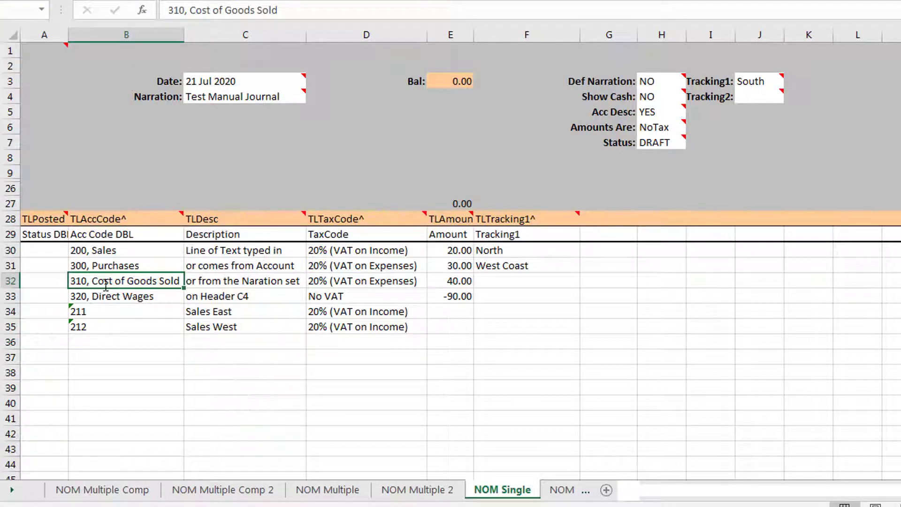
left_click_drag(98, 251, 104, 301)
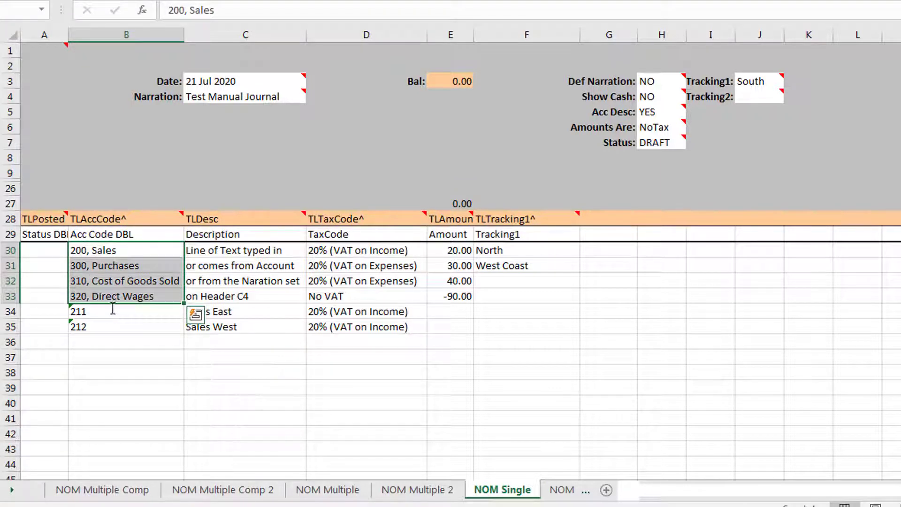
left_click_drag(115, 252, 107, 318)
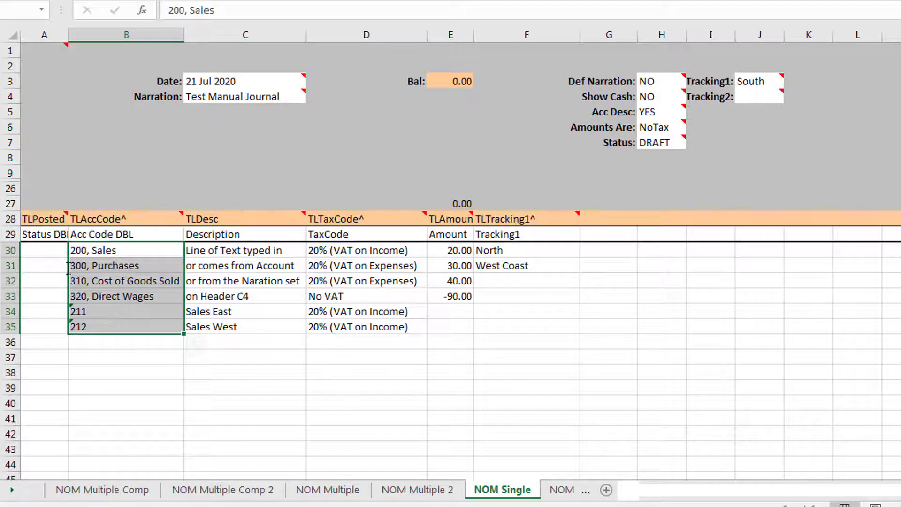
left_click(409, 327)
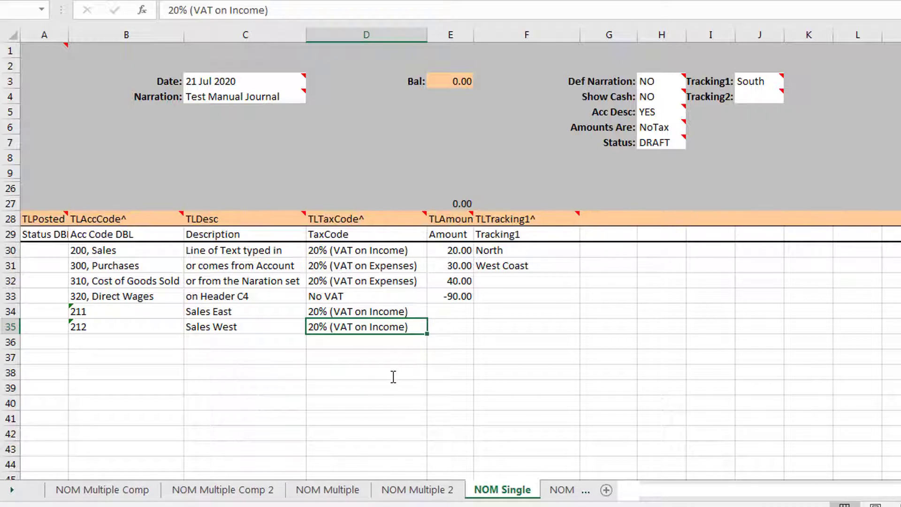
left_click_drag(456, 258, 455, 297)
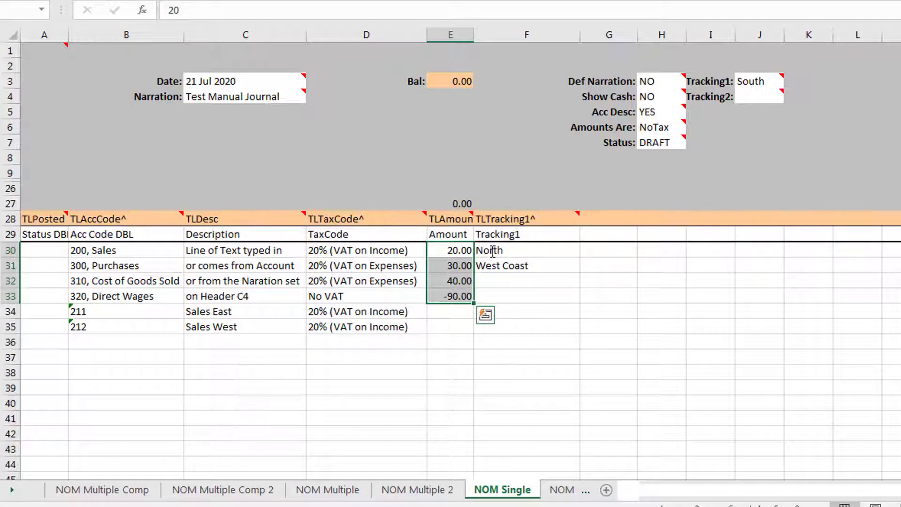
left_click_drag(490, 252, 543, 293)
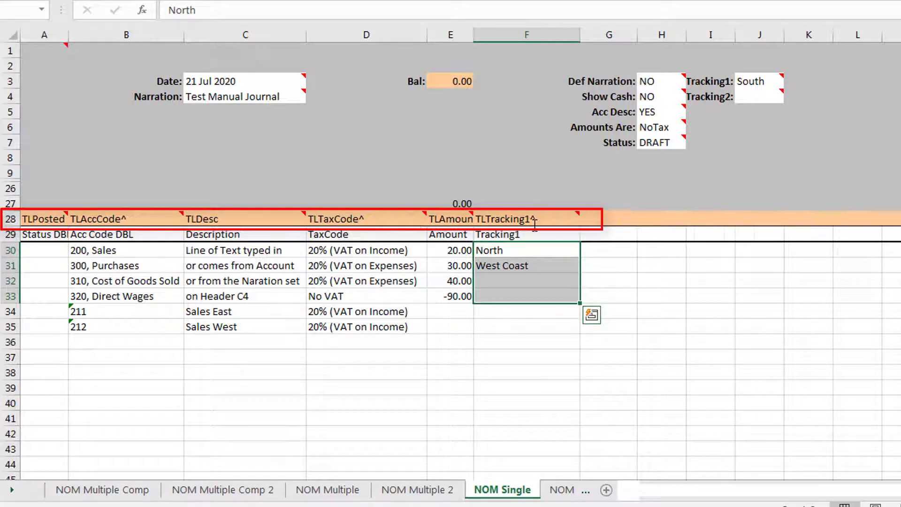
left_click(518, 270)
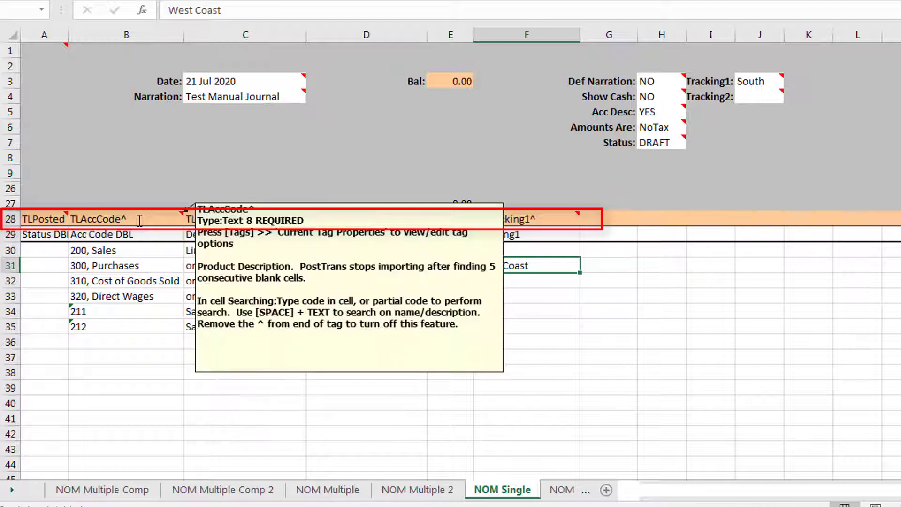
mouse_move(245, 218)
mouse_move(339, 216)
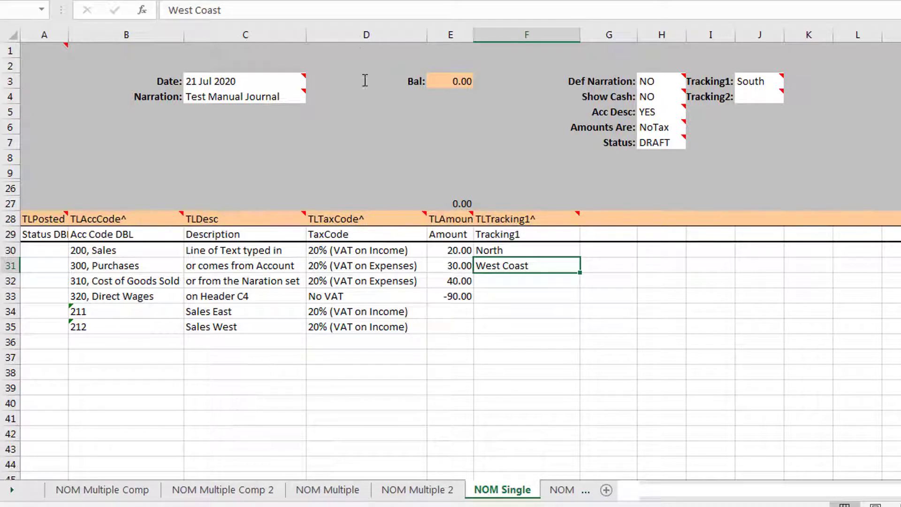
Examine the Amounts Are setting in the header and the TaxCode values of the journal lines in column D.
left_click(659, 129)
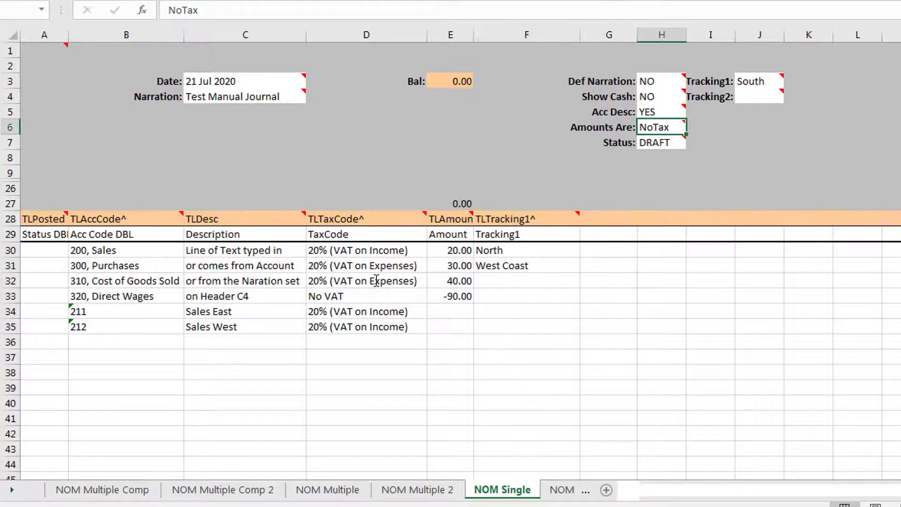
left_click(356, 37)
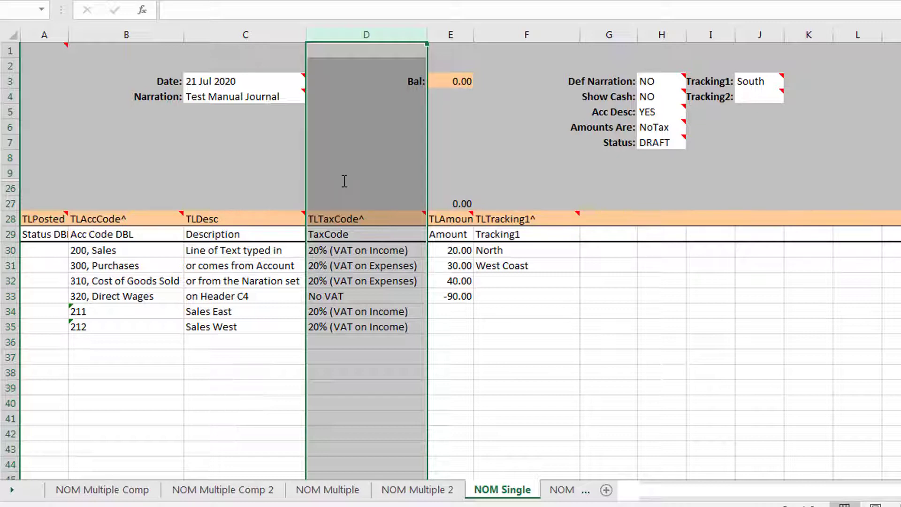
left_click_drag(355, 219, 350, 343)
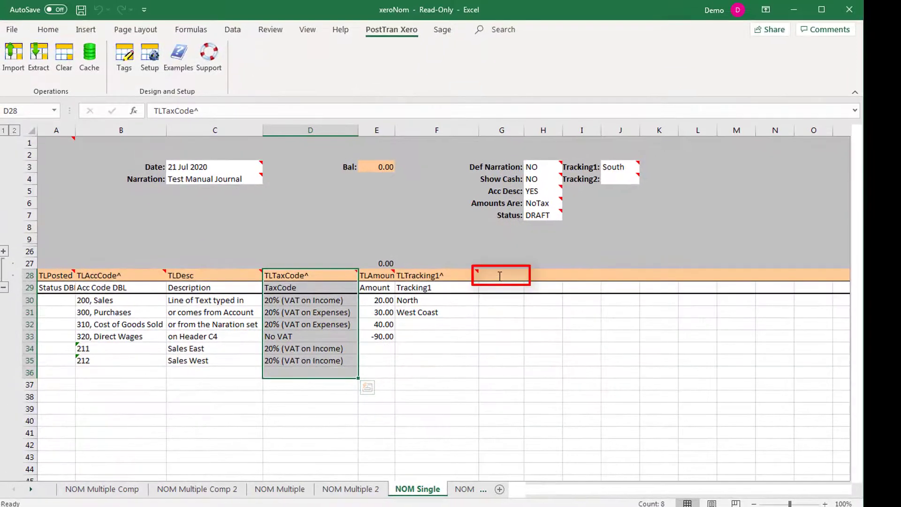
Search the PostTrans tags for "trac" and insert the TLTracking2^ line tag into cell G28.
left_click(500, 276)
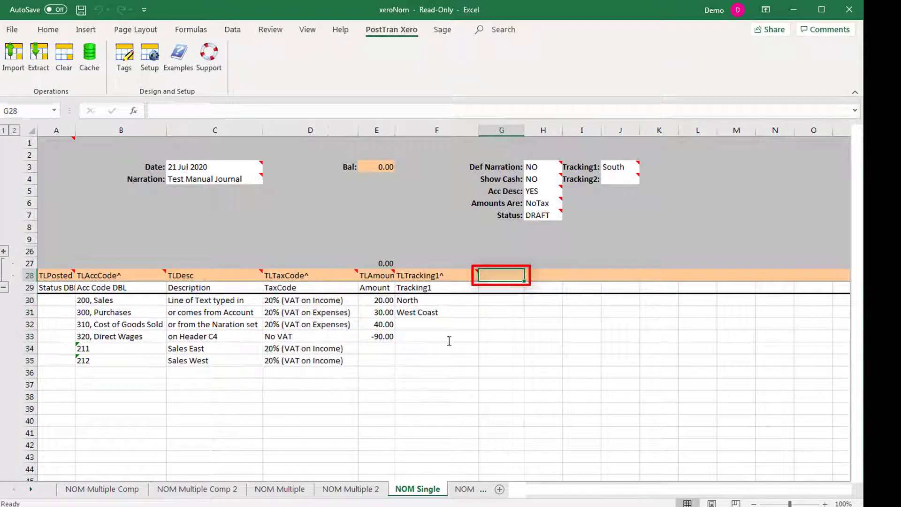
left_click(127, 57)
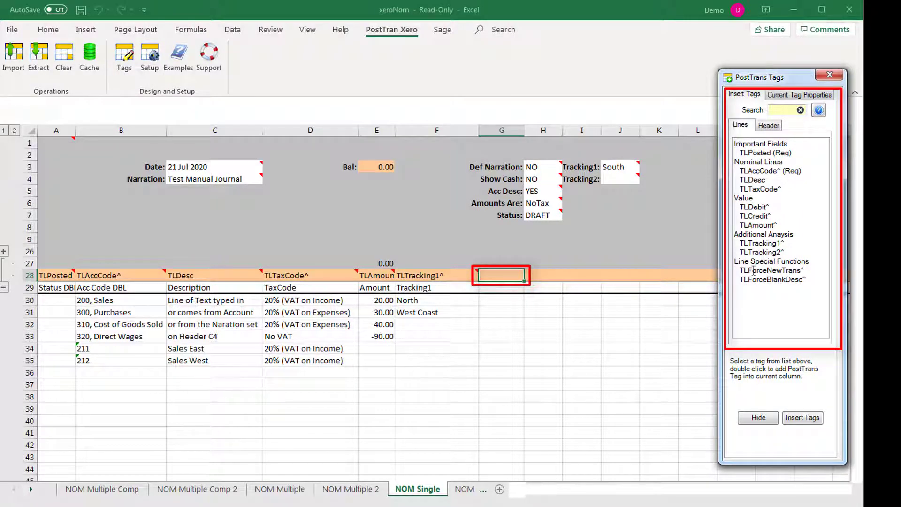
left_click(768, 125)
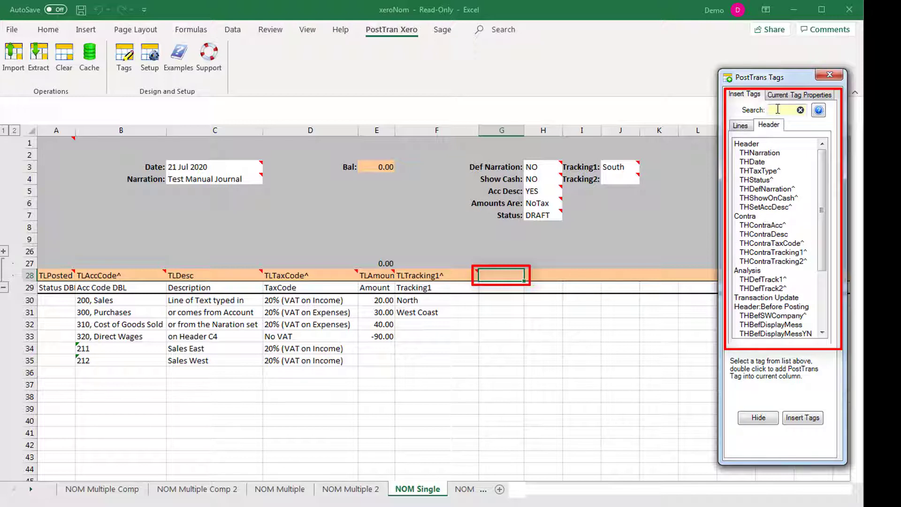
left_click(778, 109)
type("t")
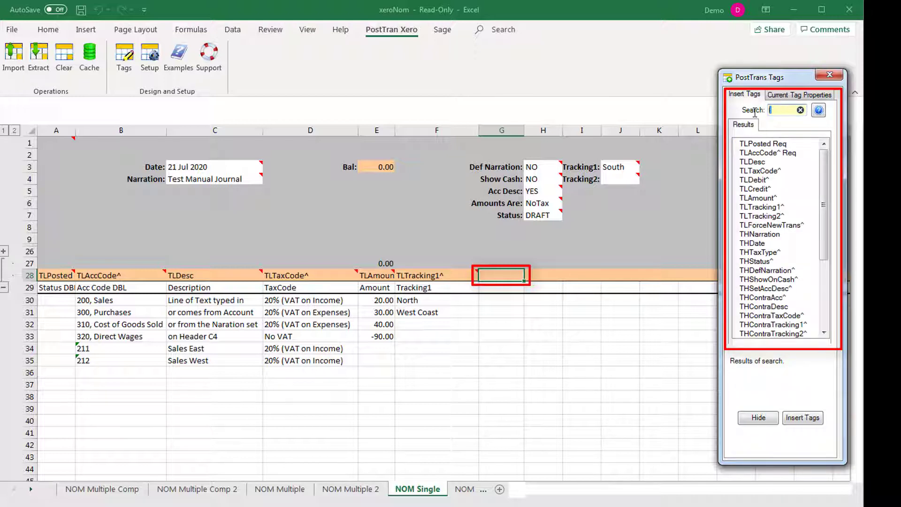
type("rac")
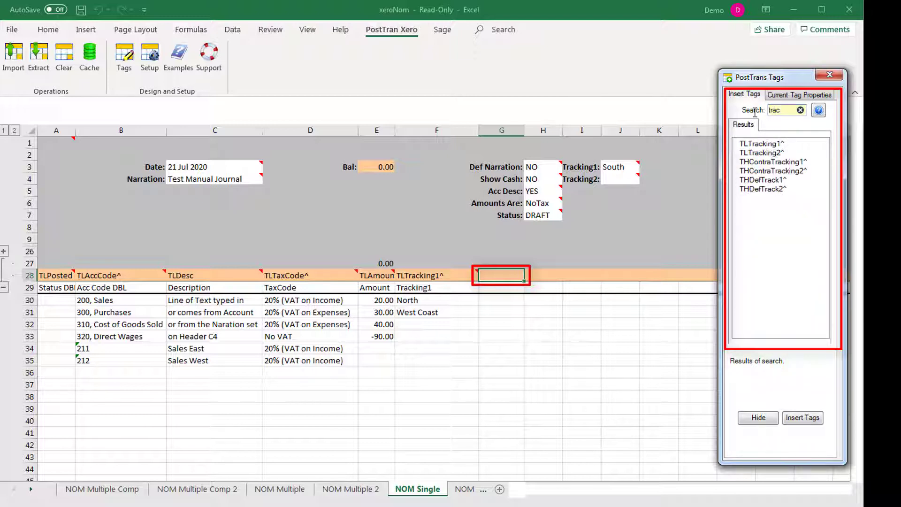
left_click(766, 154)
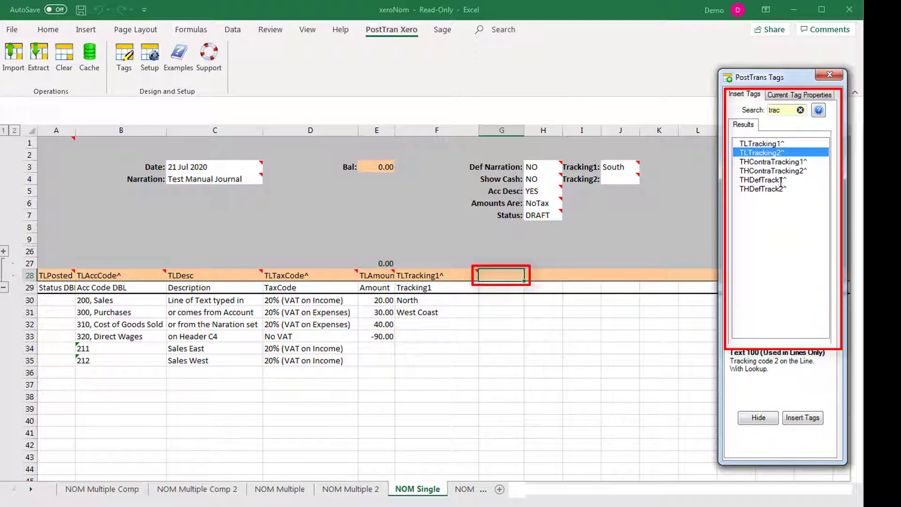
double_click(765, 153)
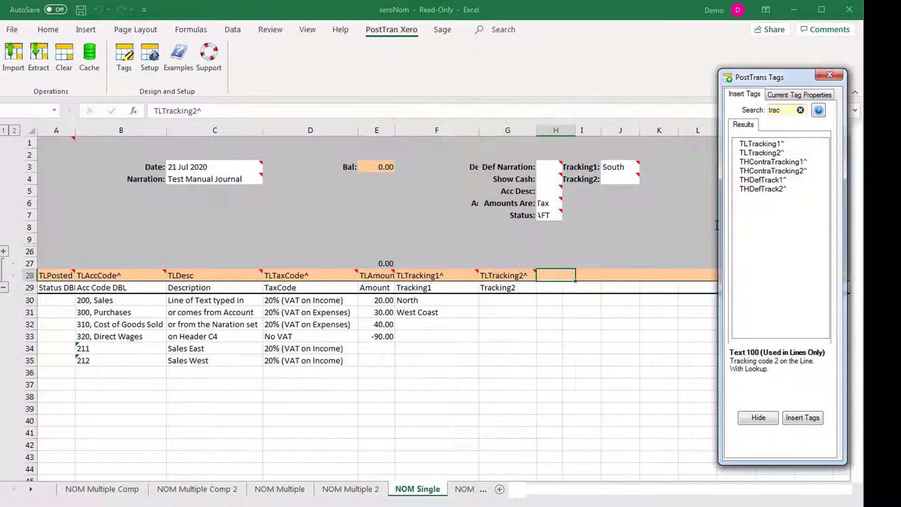
left_click(759, 418)
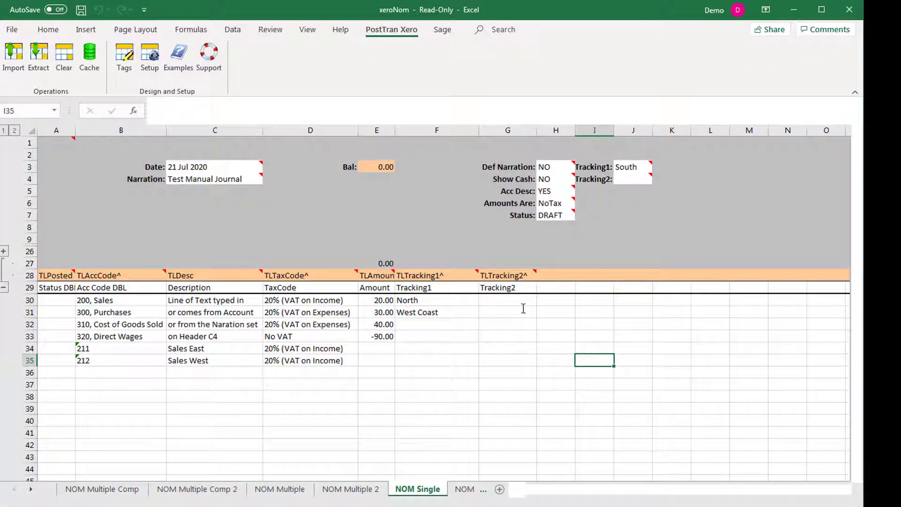
Remove the TLTracking2^ tag and its Tracking2 heading from column G, including the note on cell G28.
left_click_drag(506, 253, 508, 294)
key("Delete")
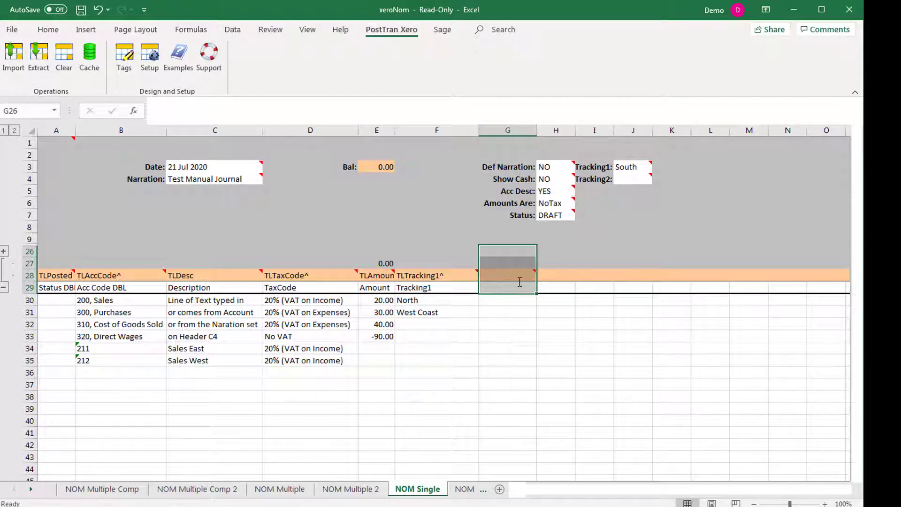
left_click(521, 278)
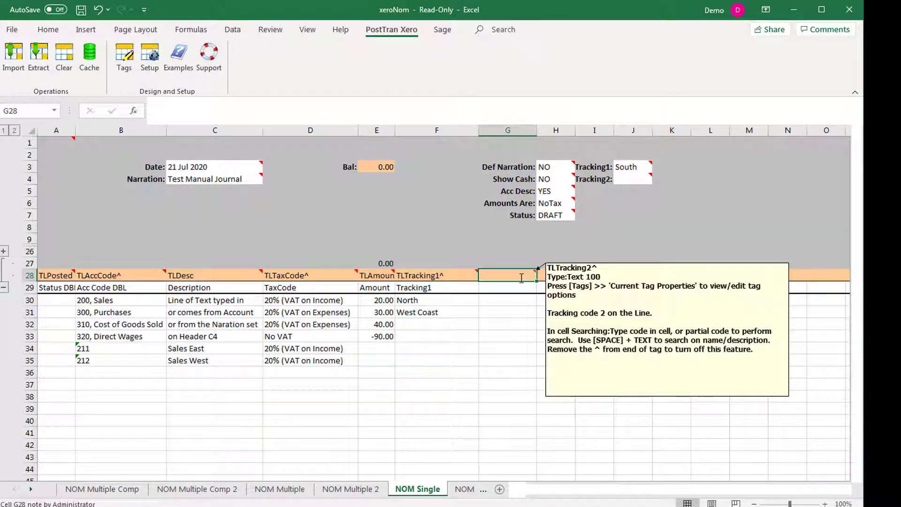
mouse_move(551, 203)
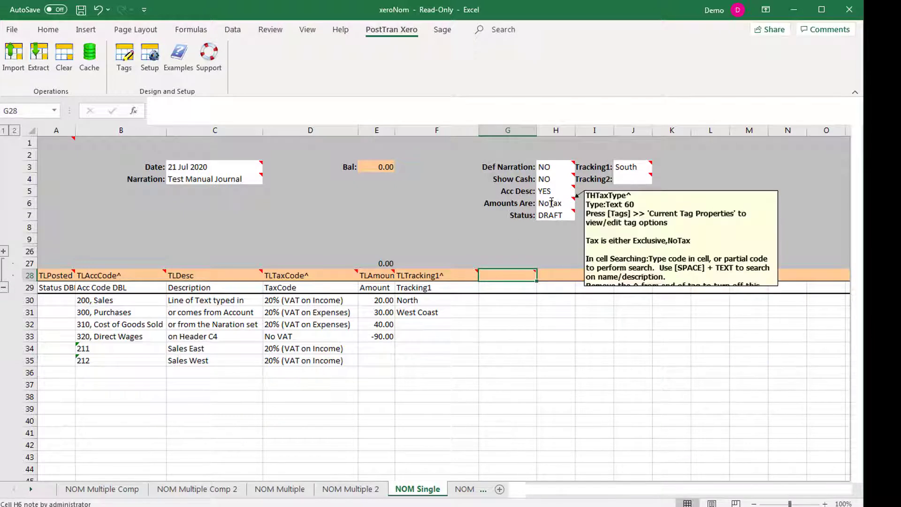
mouse_move(549, 219)
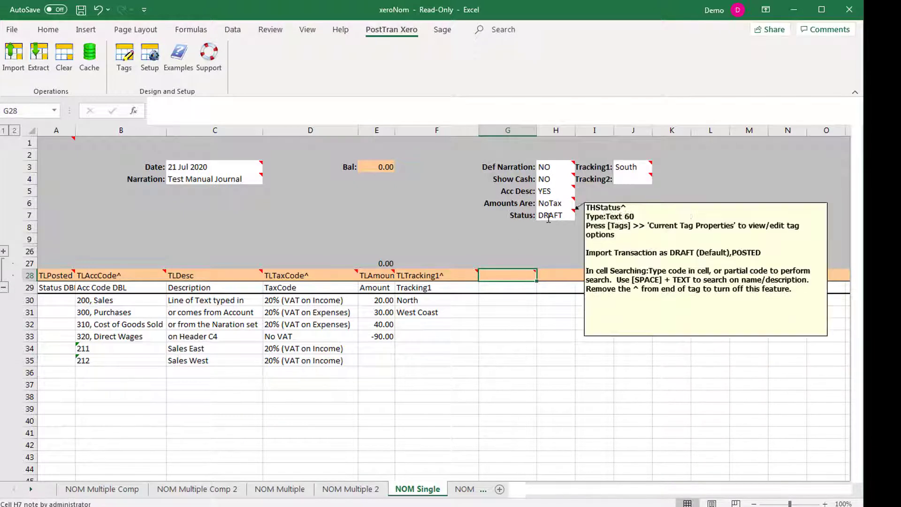
right_click(525, 276)
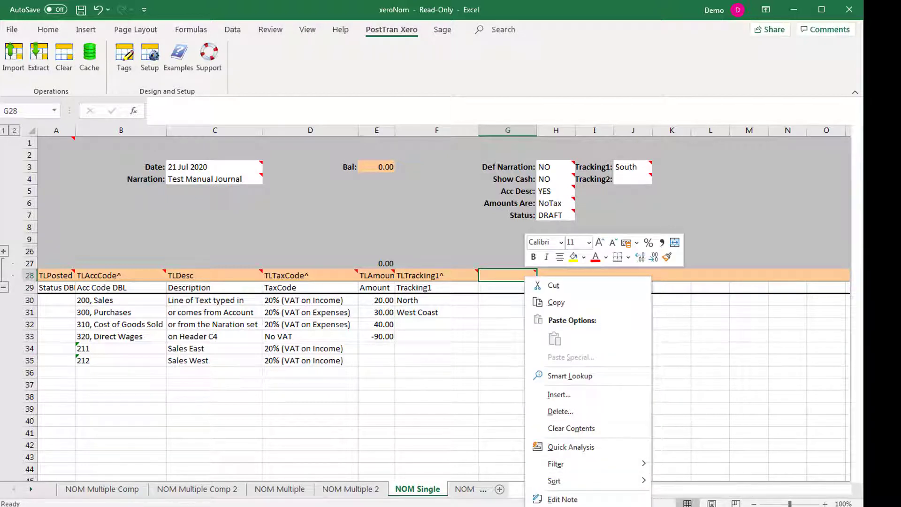
key("Escape")
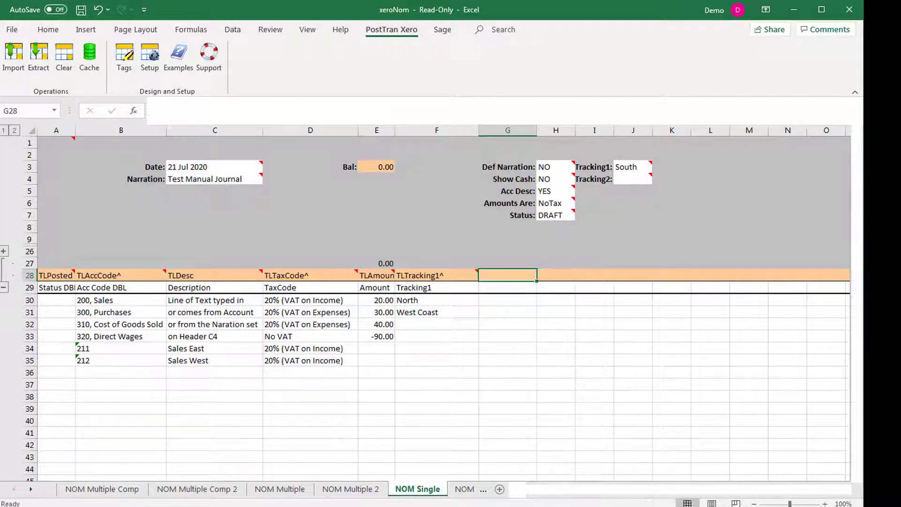
left_click(496, 309)
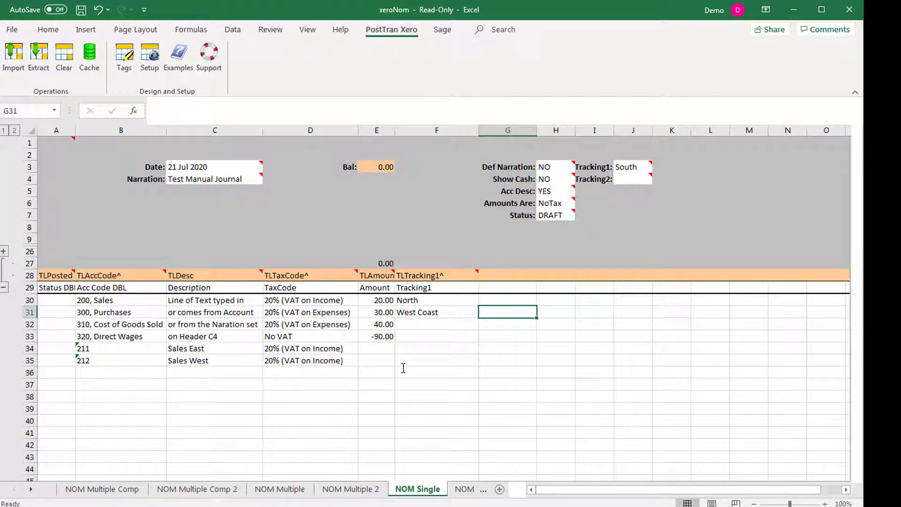
Import the NOM Single journal into Xero, check the company and totals in the posting summary, and post the transaction.
left_click(129, 374)
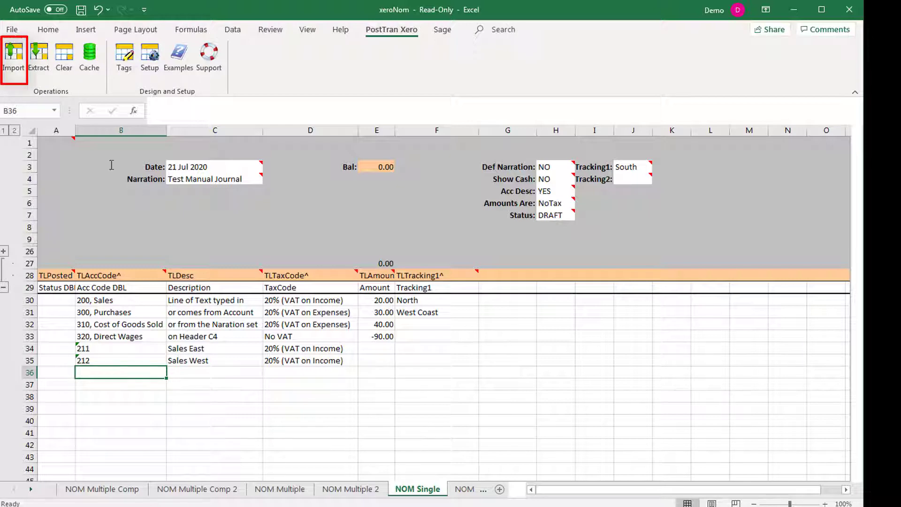
left_click(11, 57)
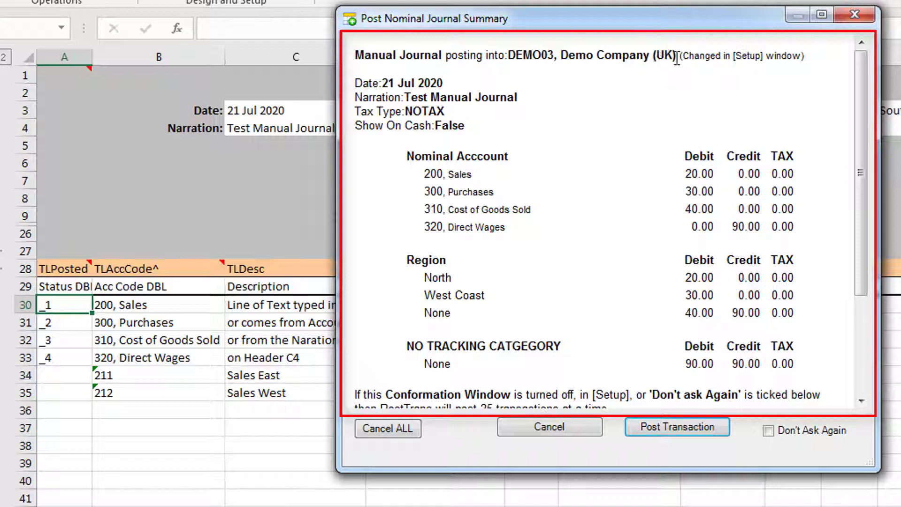
left_click_drag(555, 55, 509, 55)
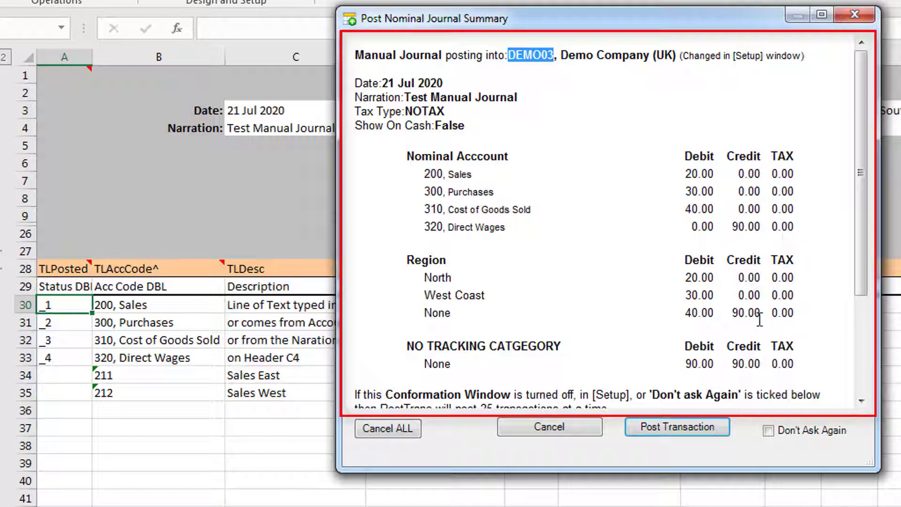
left_click_drag(859, 289, 845, 321)
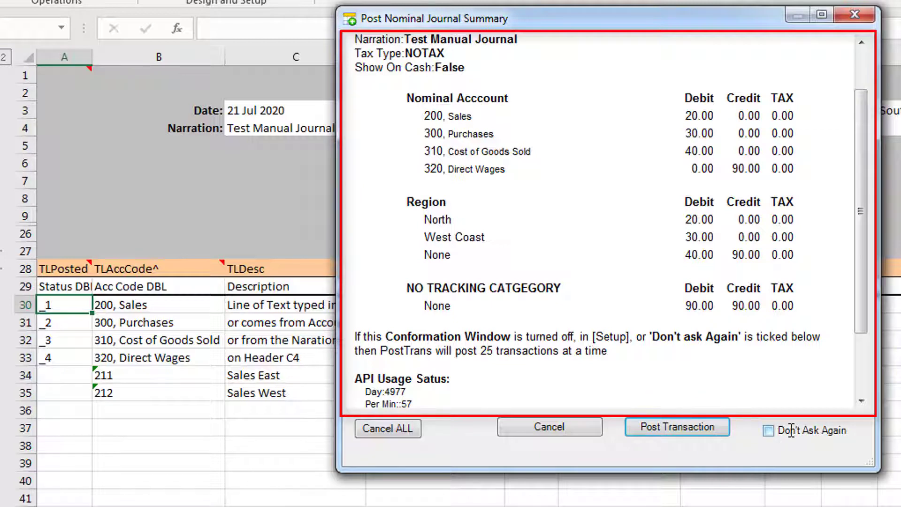
left_click(668, 428)
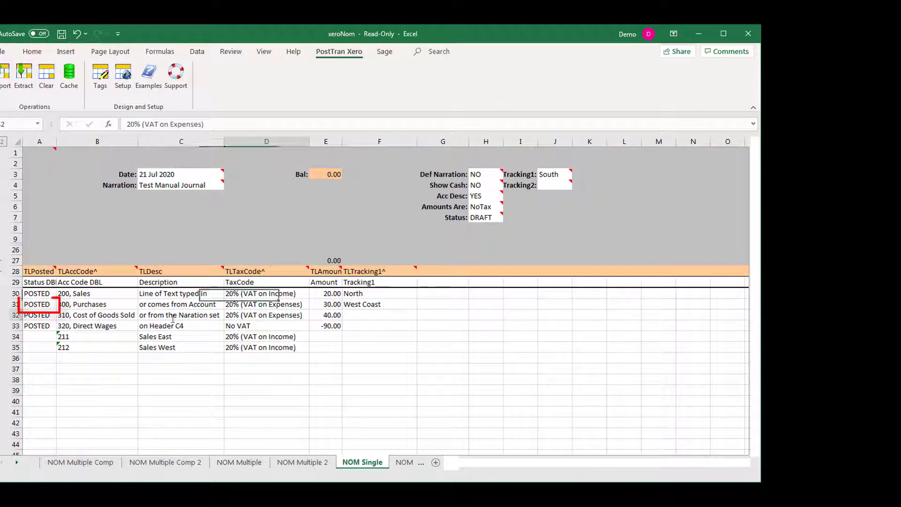
Open the posted journal in Xero from its status cell and review its lines and totals.
left_click(43, 315)
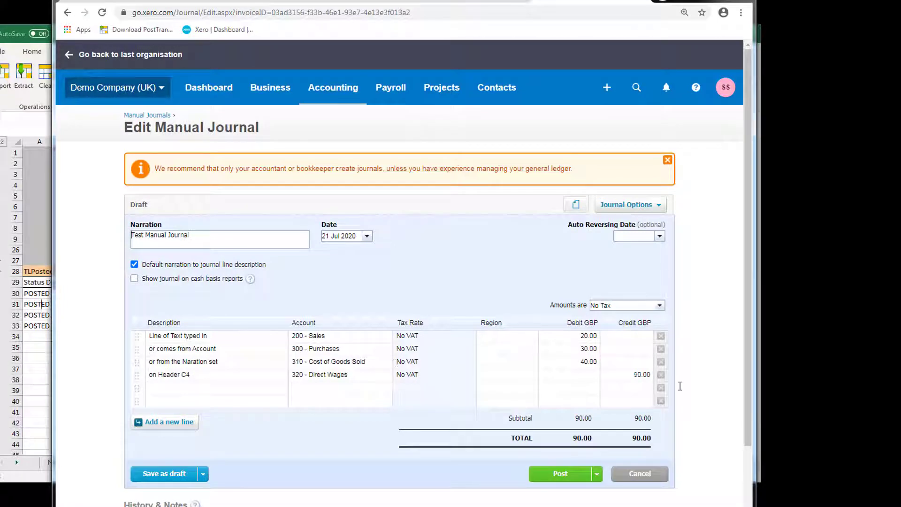
key("ctrl+plus")
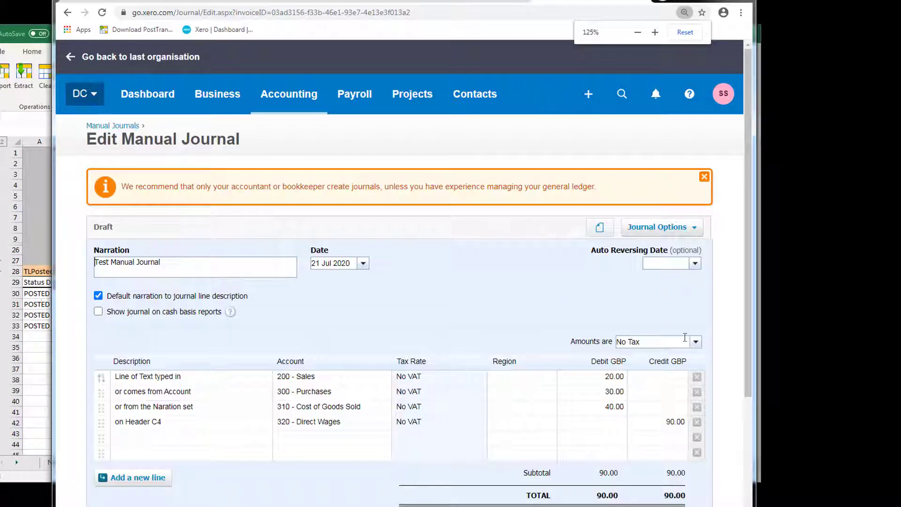
scroll(631, 398, "down", 1)
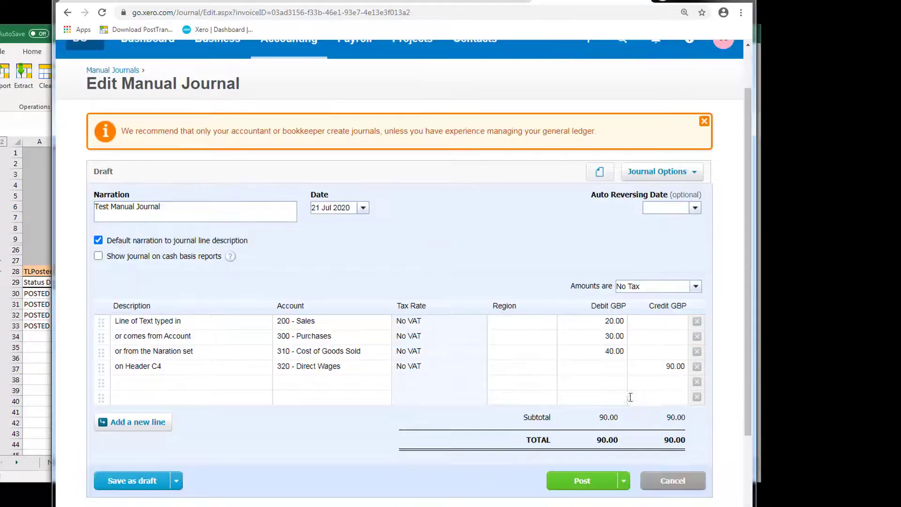
Switch back to Excel, post the debit and credit journal on the NOM Single 2 sheet, and view Xero's manual journals from its status cell.
left_click(20, 338)
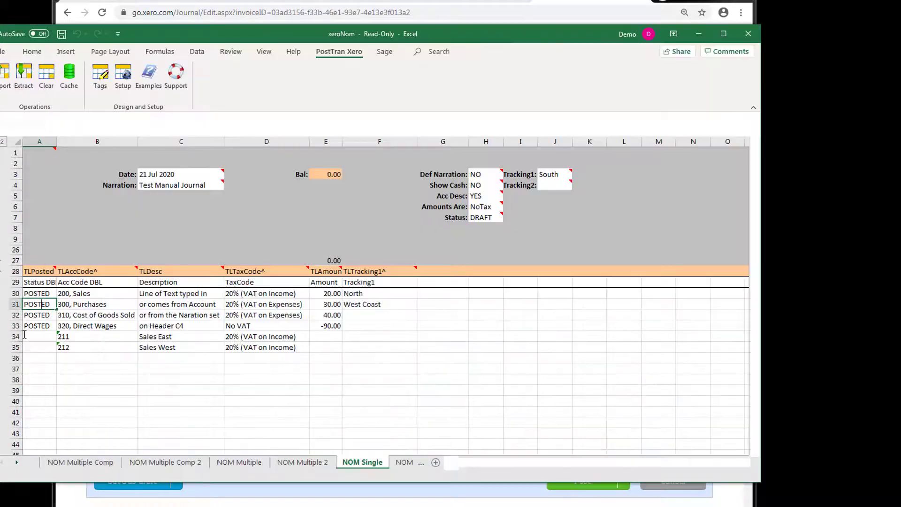
left_click(404, 462)
left_click_drag(221, 293, 264, 355)
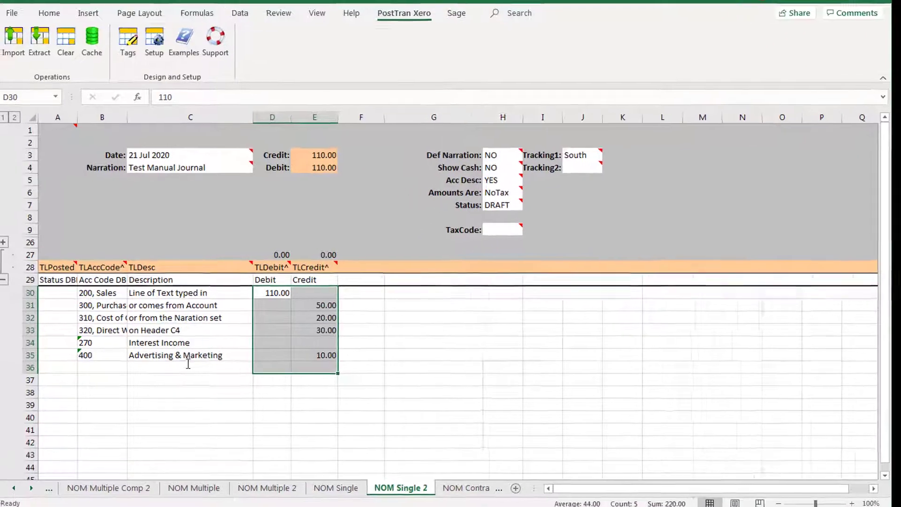
left_click(110, 359)
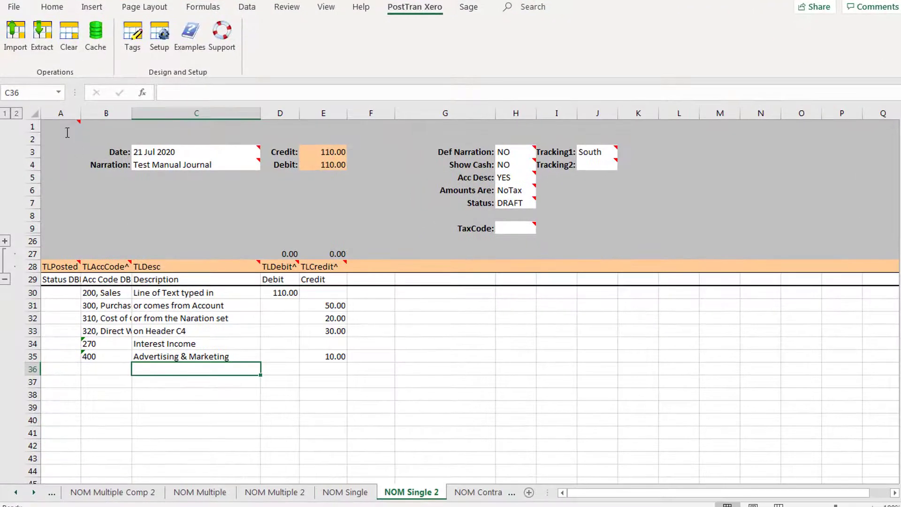
left_click(288, 292)
left_click(17, 38)
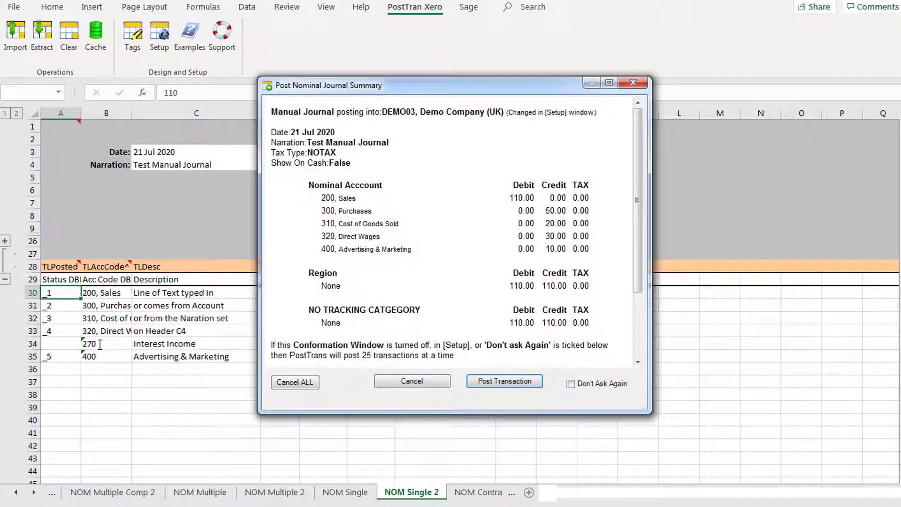
left_click(491, 382)
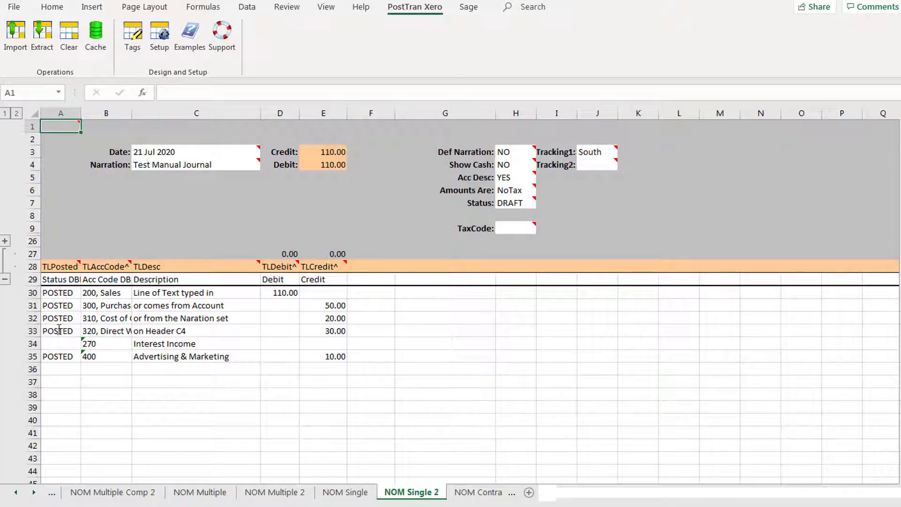
double_click(62, 322)
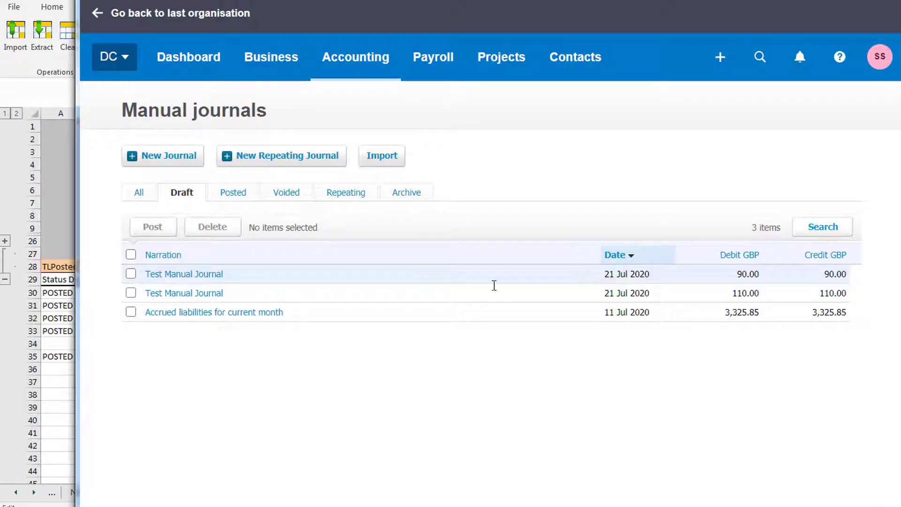
Switch back to Excel and examine the journal lines and the Contra Acc header note on the NOM Contra 2 sheet.
left_click(50, 403)
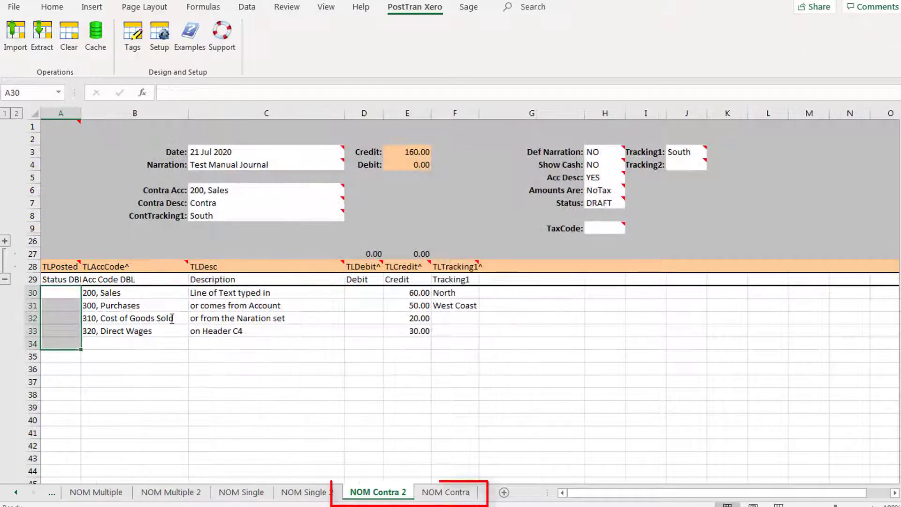
left_click(173, 305)
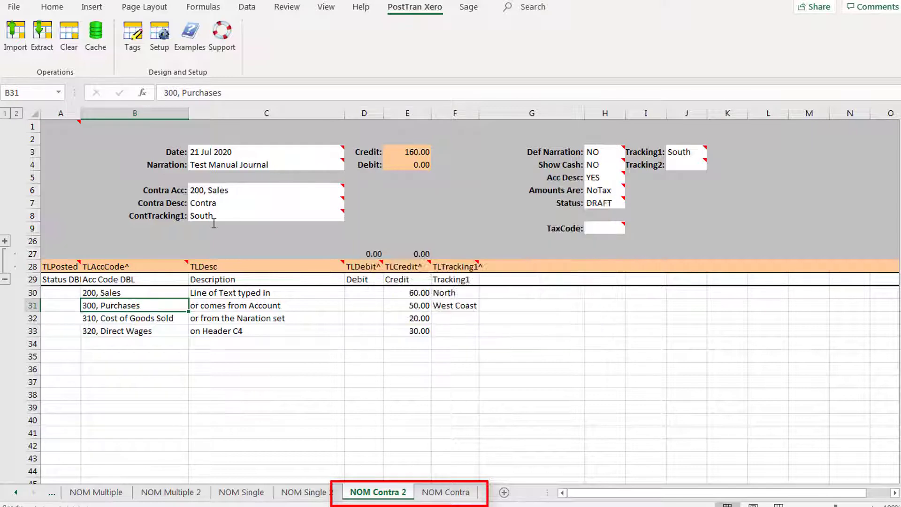
left_click(219, 190)
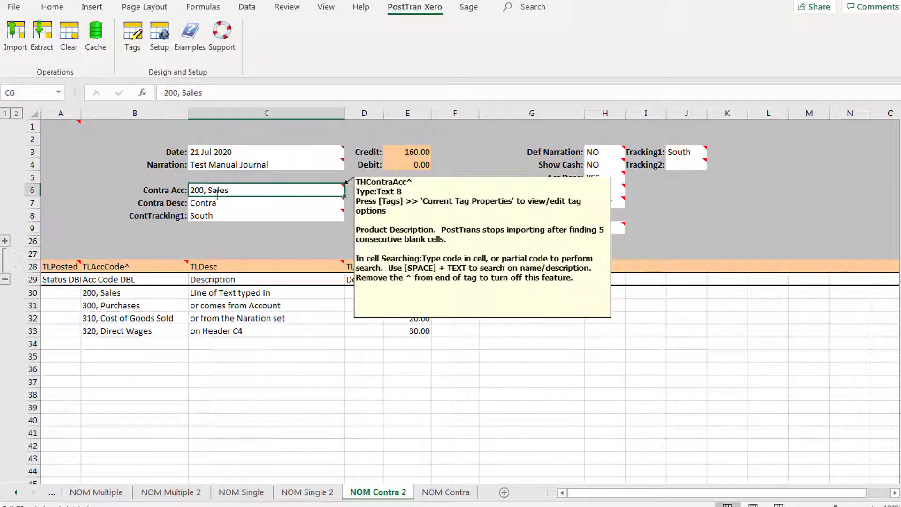
Review the Credit amounts and contra header fields, and set the Contra Acc on NOM Contra 2 to 211, Sales East.
left_click(329, 355)
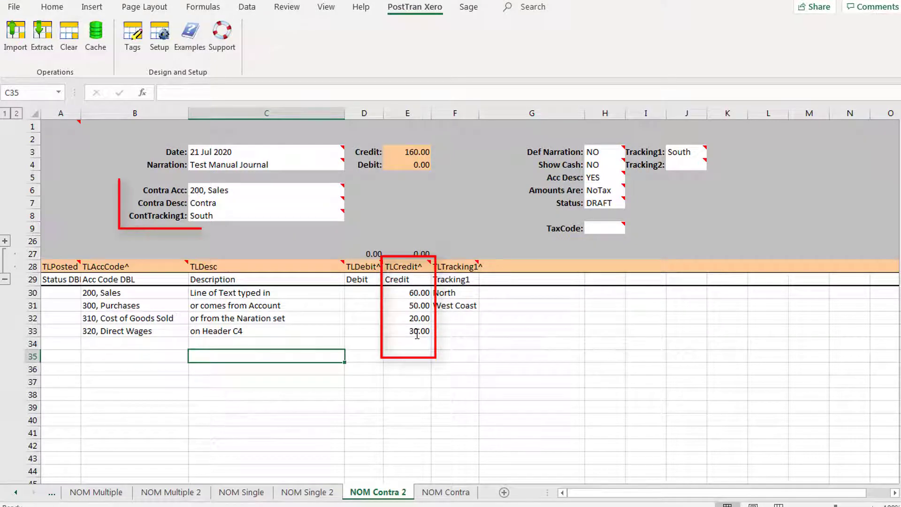
mouse_move(233, 217)
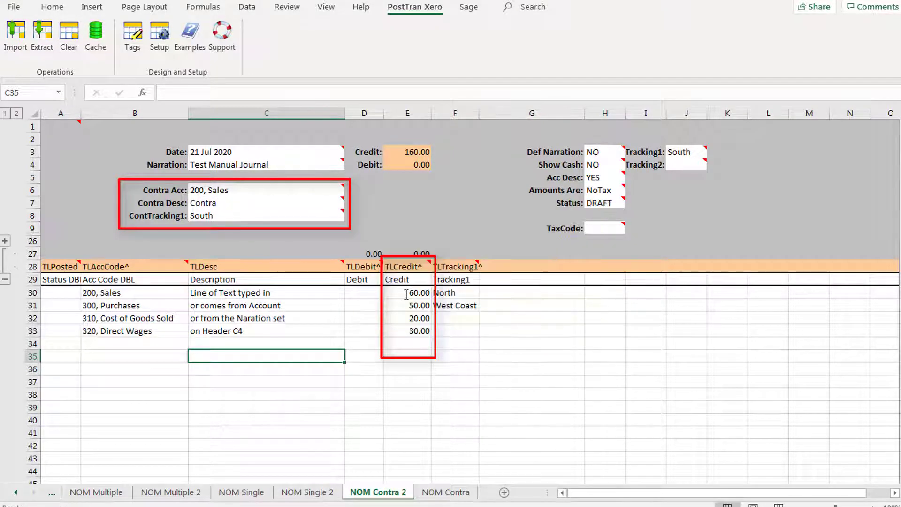
left_click_drag(407, 292, 409, 331)
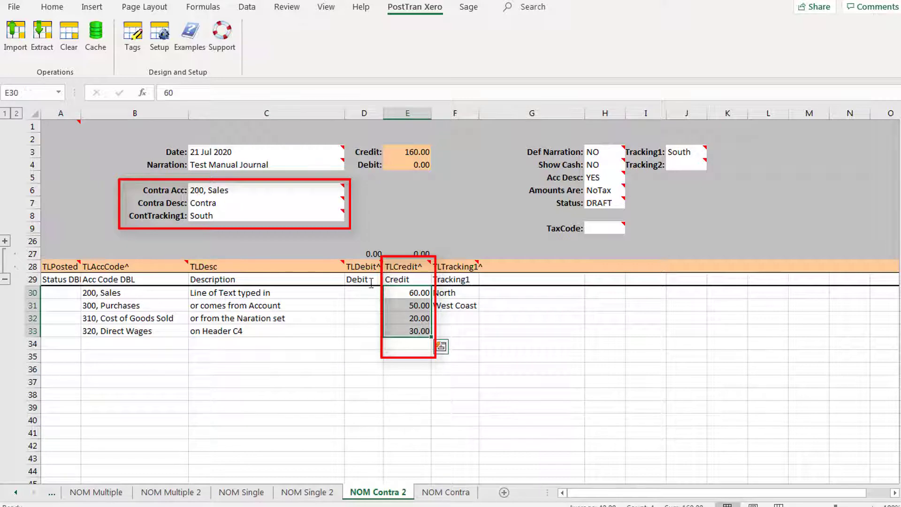
mouse_move(202, 209)
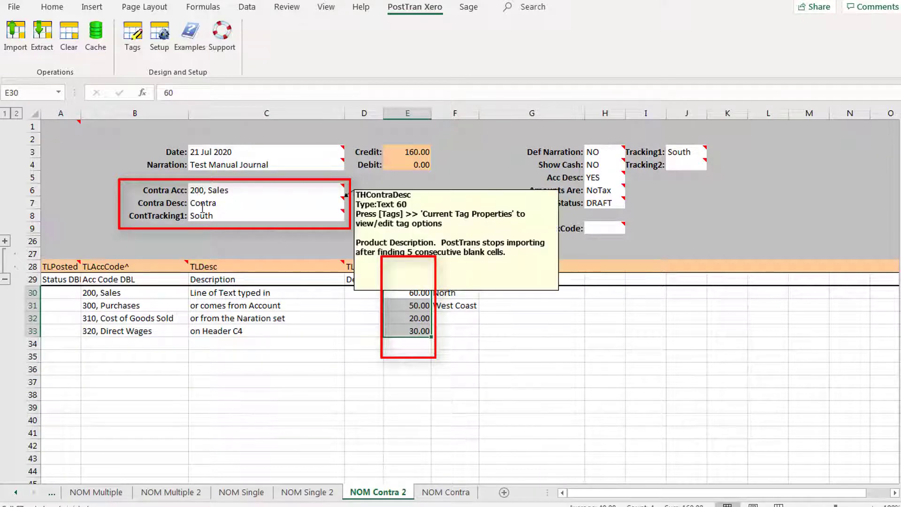
left_click(204, 190)
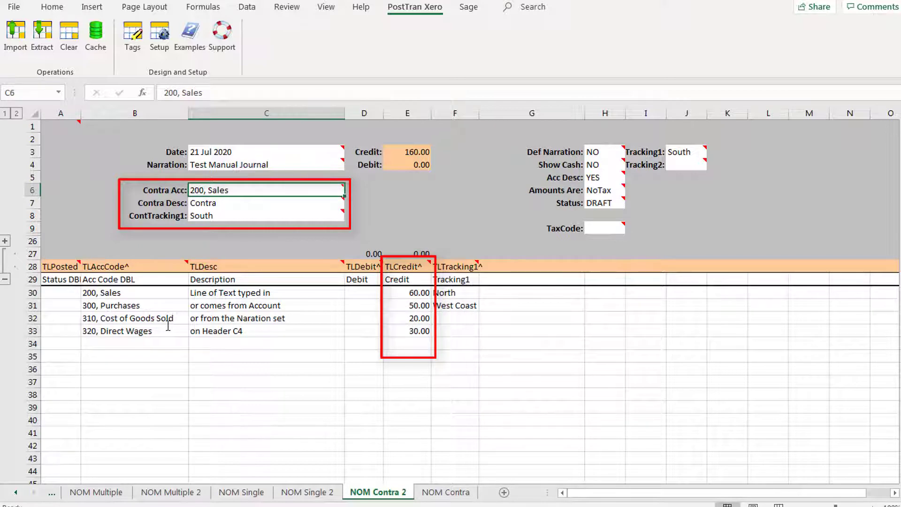
type("211")
key("Tab")
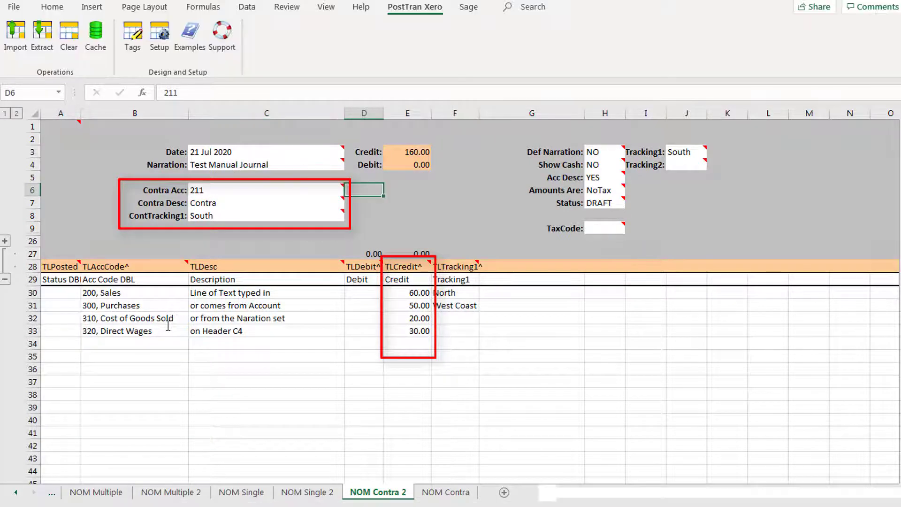
left_click(226, 195)
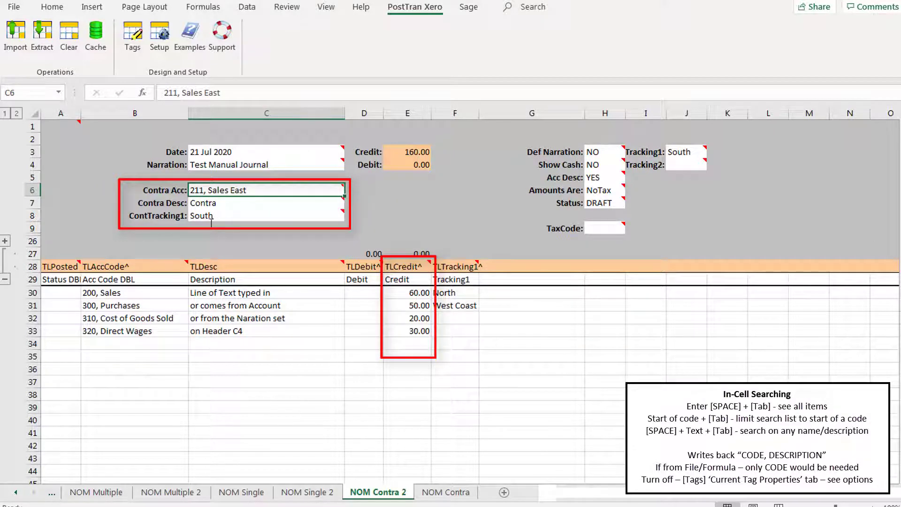
Import the NOM Contra 2 journal, check the contra line for account 211 in the posting summary, and post the transaction.
left_click(123, 345)
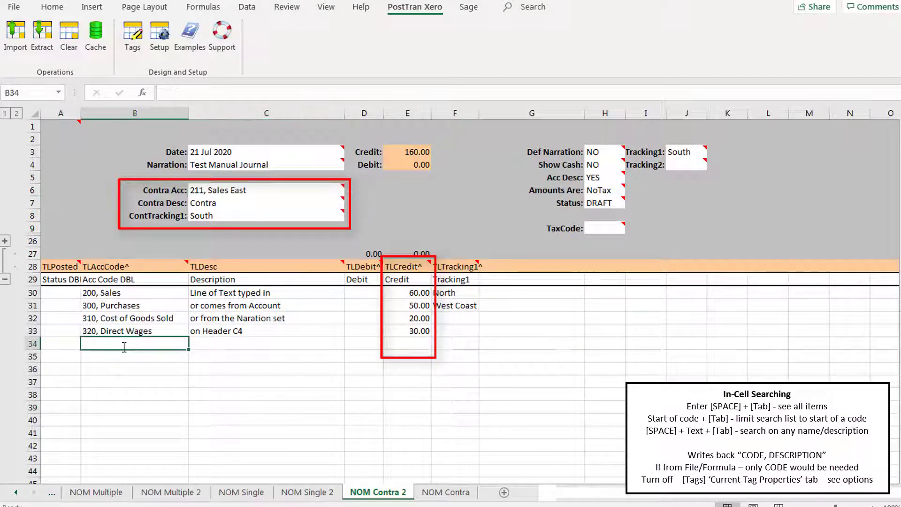
left_click(16, 33)
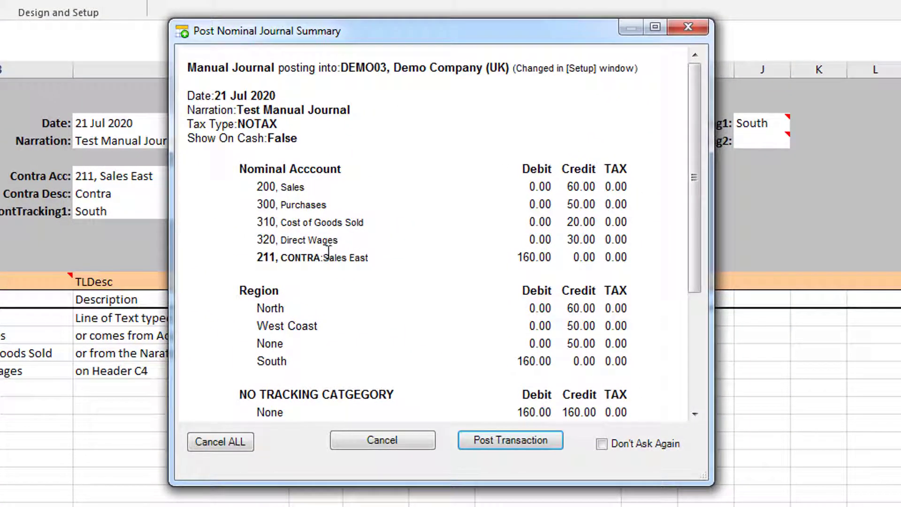
left_click_drag(370, 258, 204, 256)
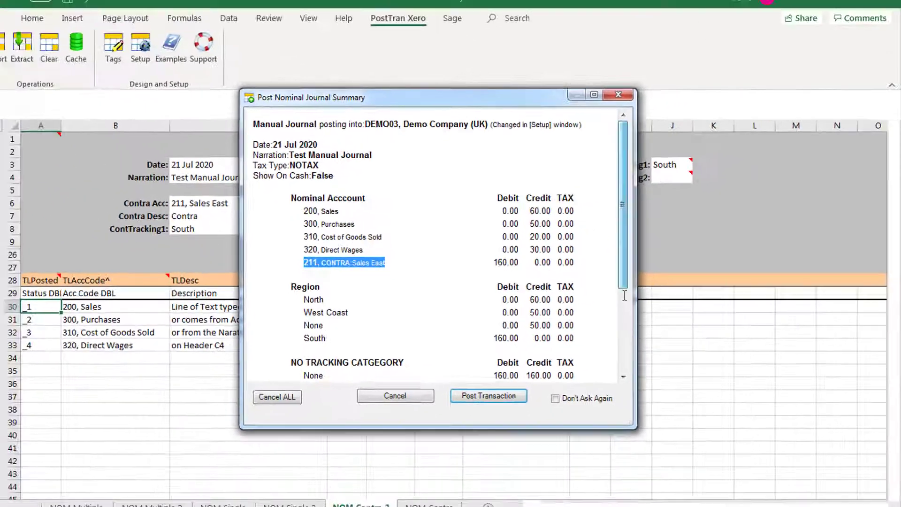
scroll(470, 329, "down", 3)
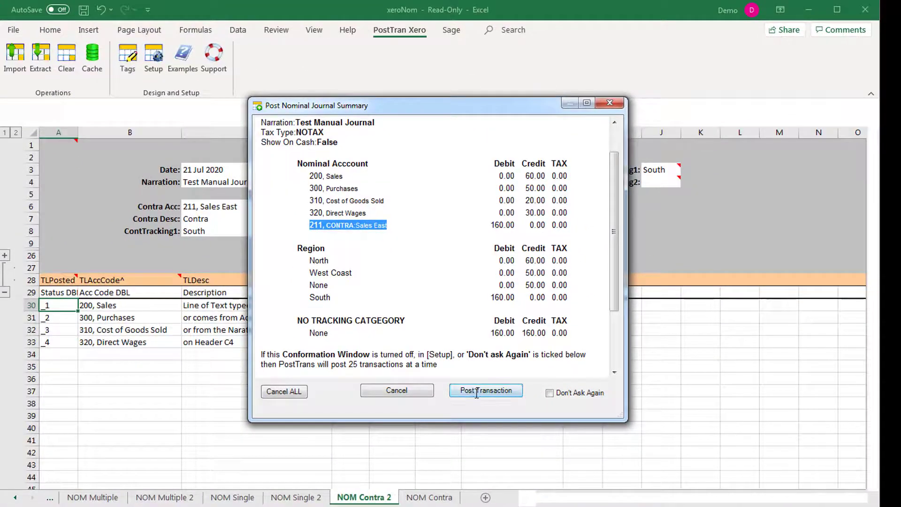
left_click(496, 433)
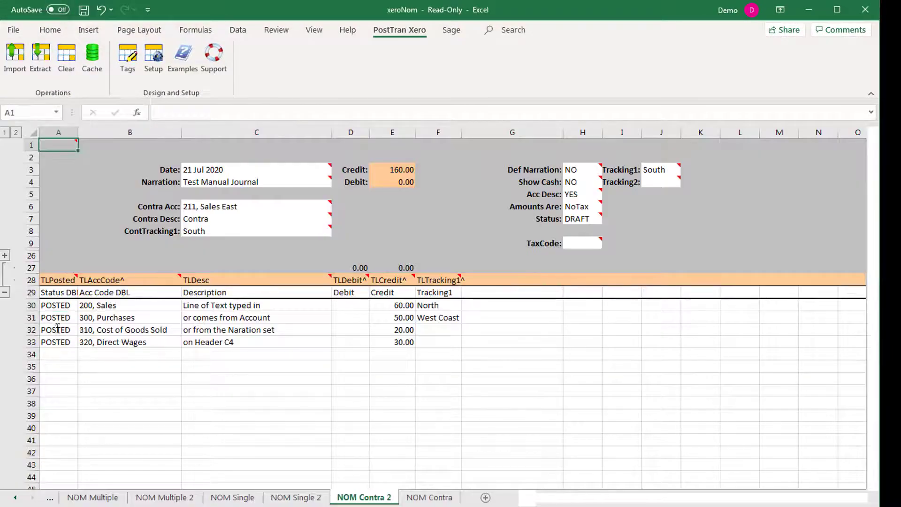
left_click(58, 329)
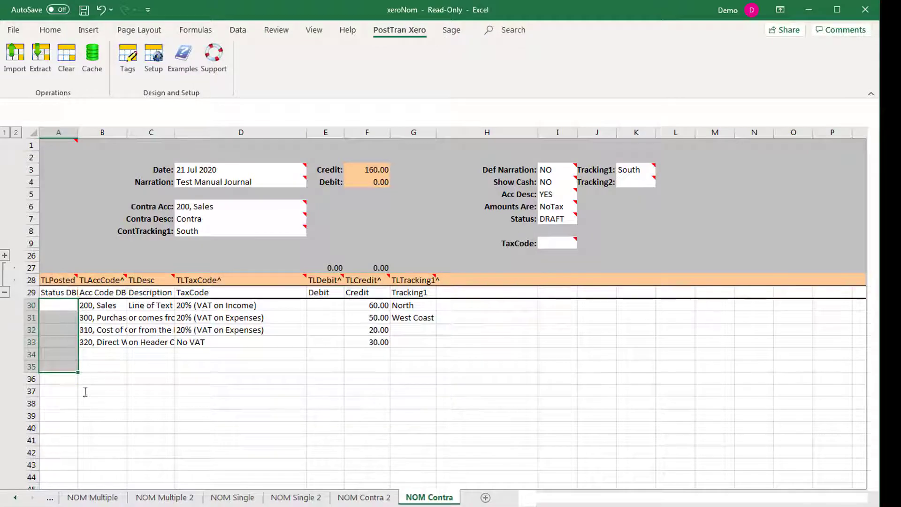
On the NOM Multiple sheet, review the narration cells that start each journal and widen the Acc Code column.
left_click(92, 497)
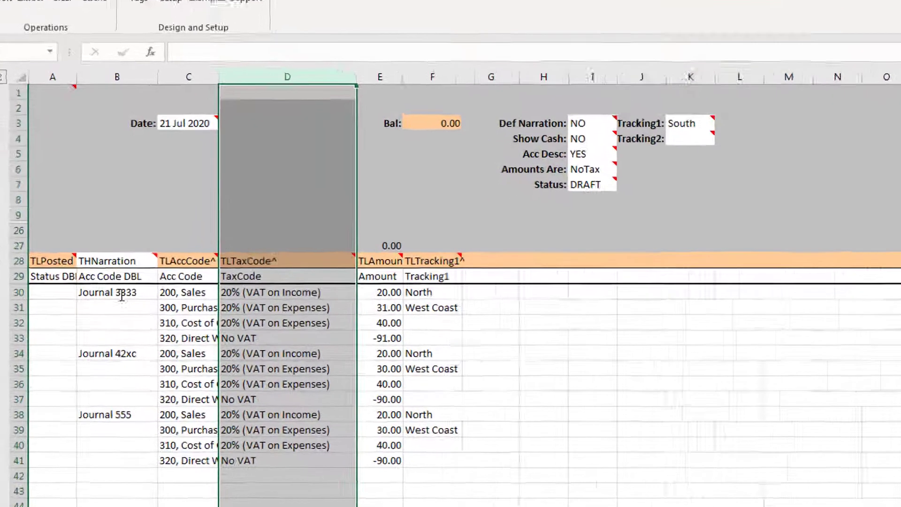
left_click(109, 305)
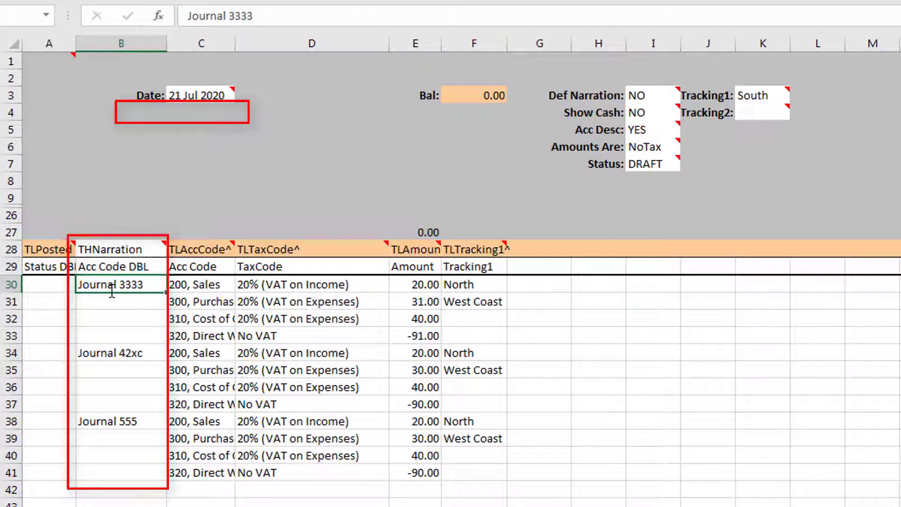
left_click(108, 357)
left_click(119, 425)
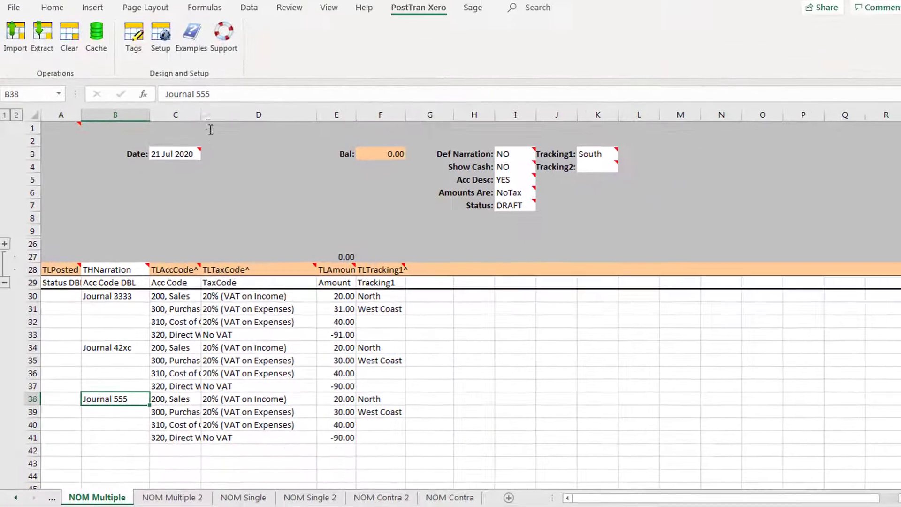
left_click_drag(206, 117, 241, 118)
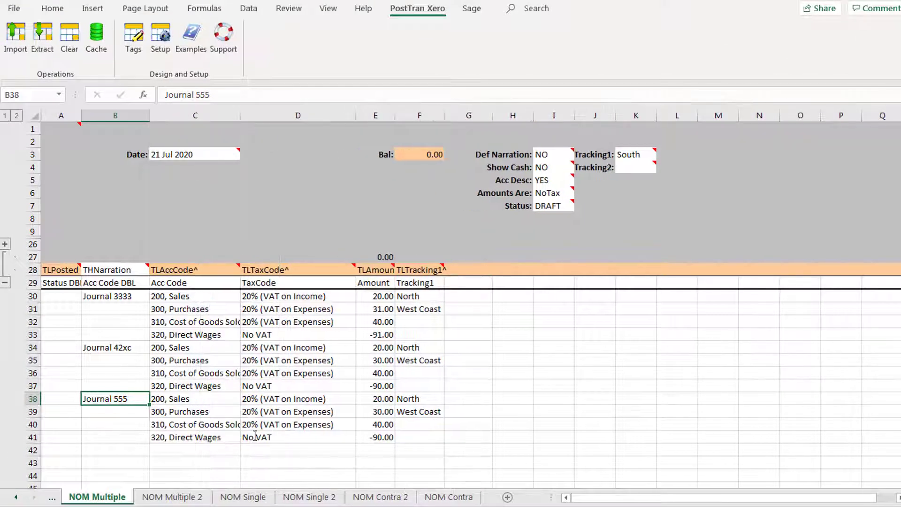
Look up all tax codes from TaxCode cell D42 and insert 20% (VAT on Income).
left_click(255, 451)
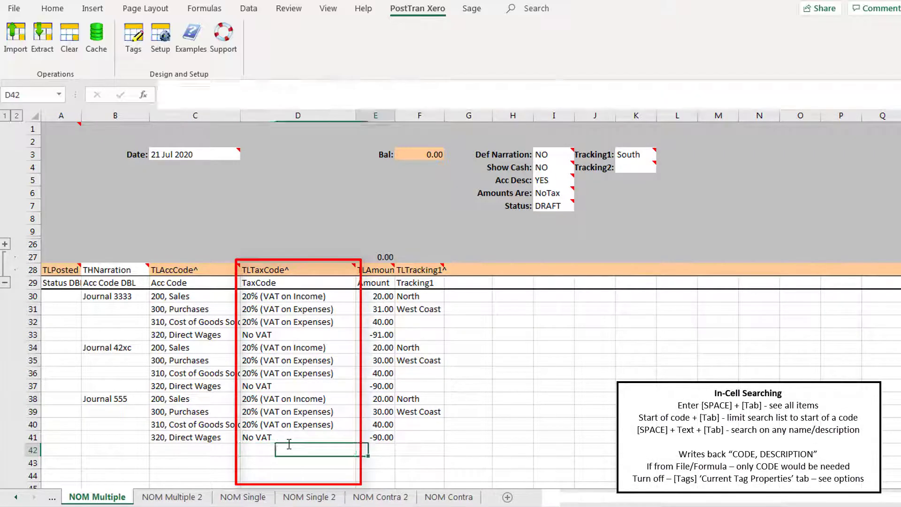
key("Tab")
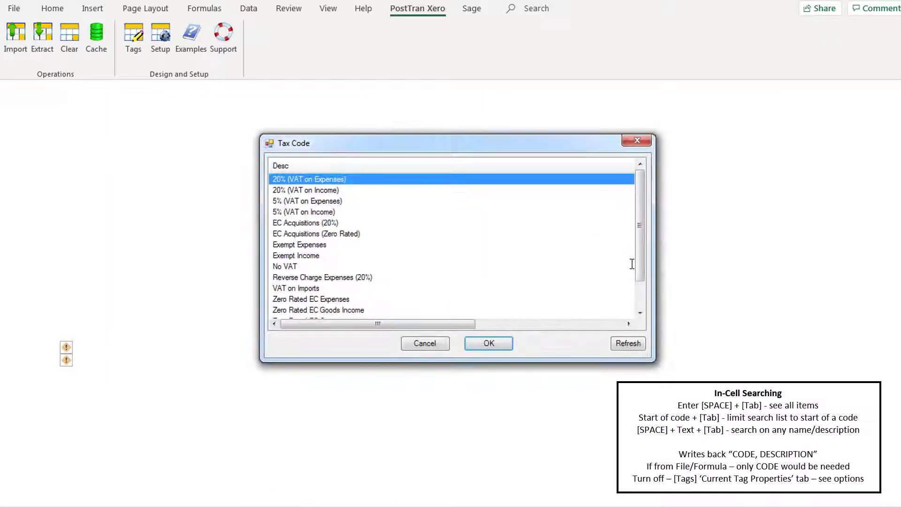
left_click_drag(639, 256, 637, 287)
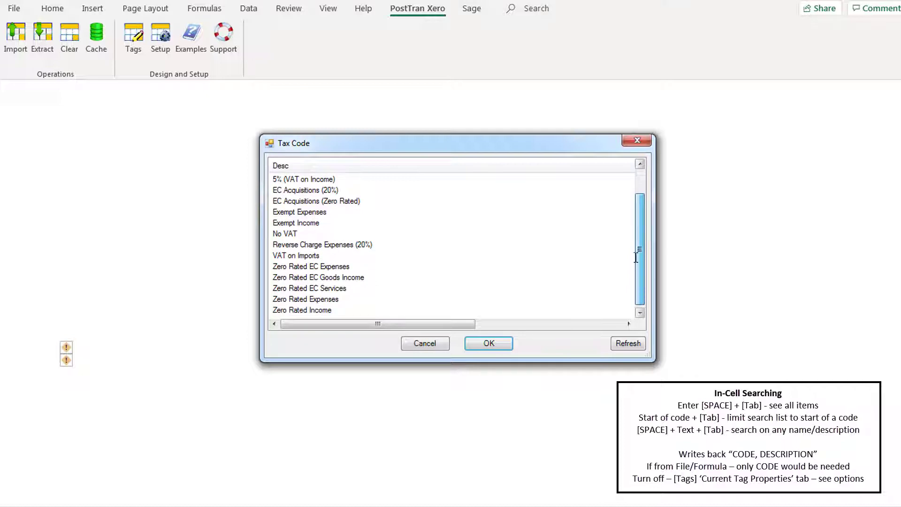
scroll(637, 251, "up", 1)
left_click(277, 189)
double_click(277, 190)
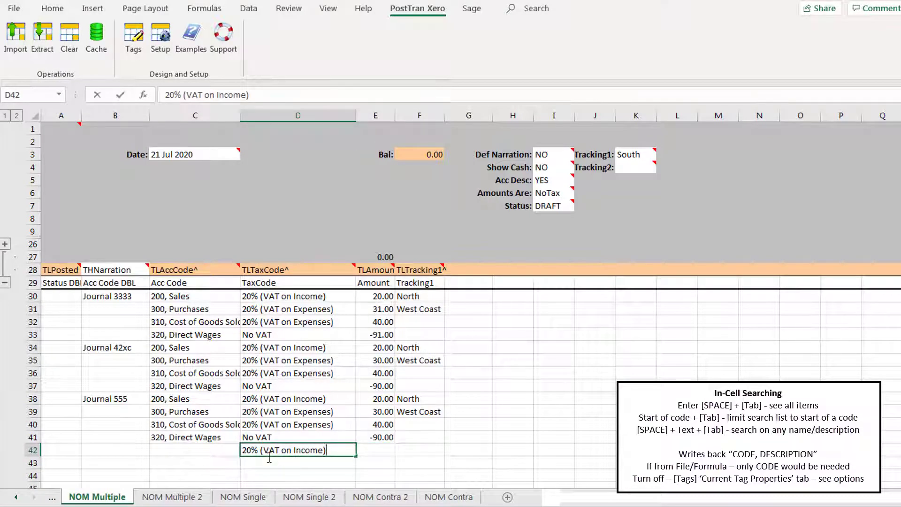
Search the tax codes for 5 in D42, accept 5% (VAT on Expenses), and clear the cell again.
type("5")
key("Tab")
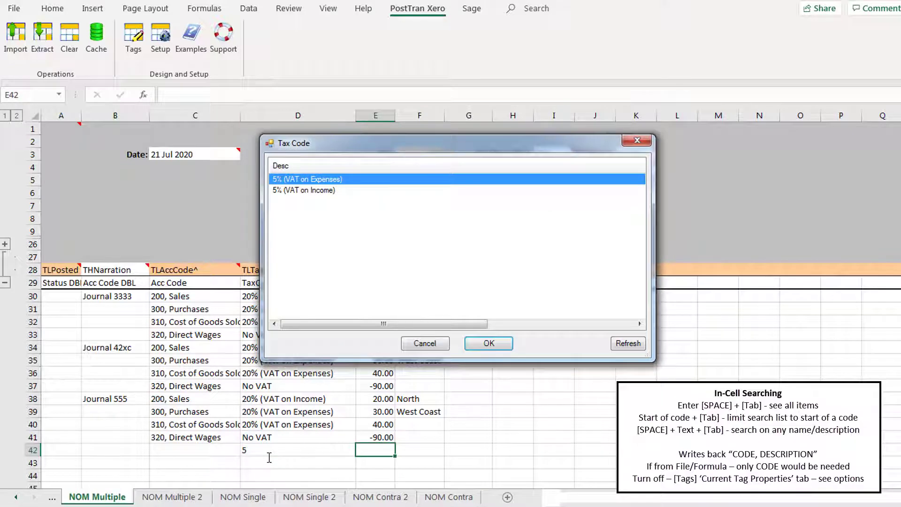
key("Return")
left_click(269, 456)
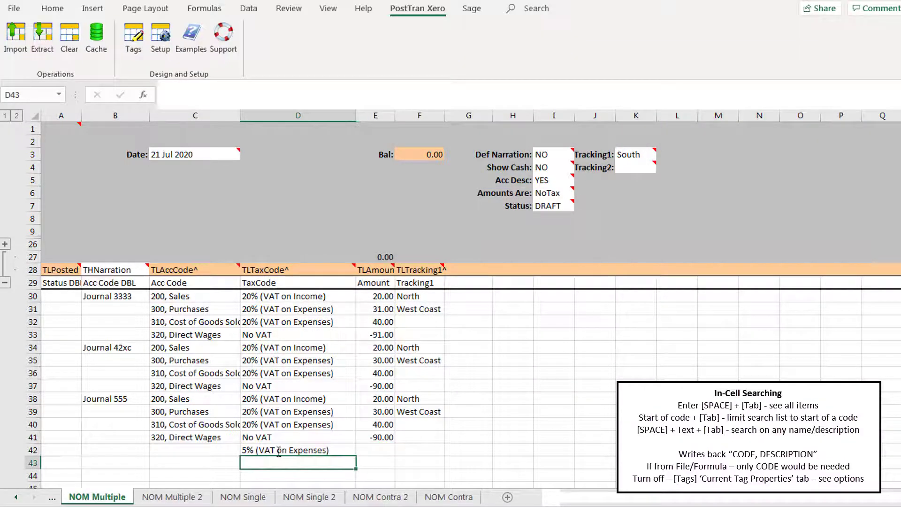
key("Delete")
Search the nominal accounts for "di" in Acc Code cell C42 and insert account 320, Direct Wages.
left_click(161, 450)
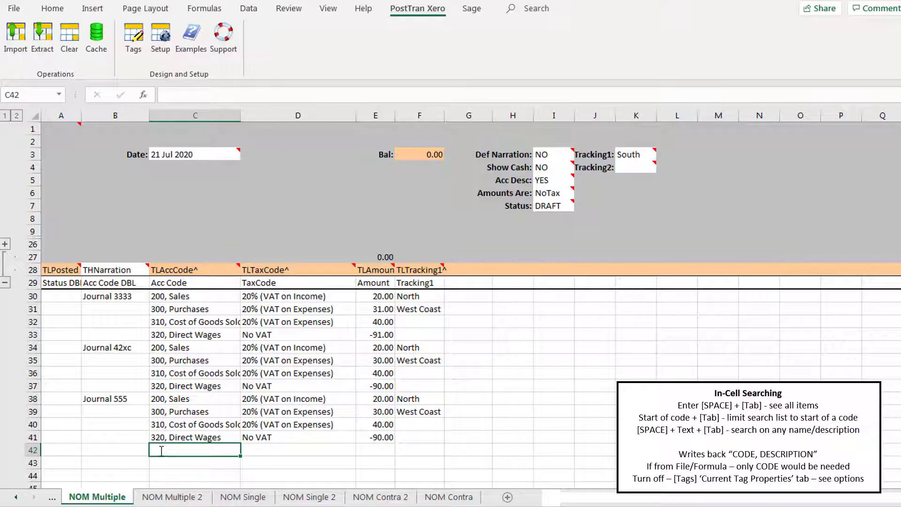
type("di")
key("Tab")
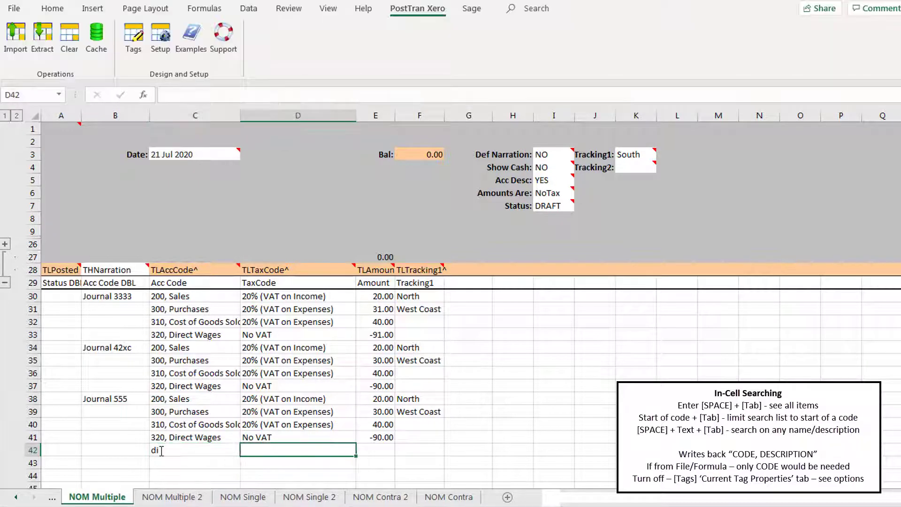
key("Down")
key("Down")
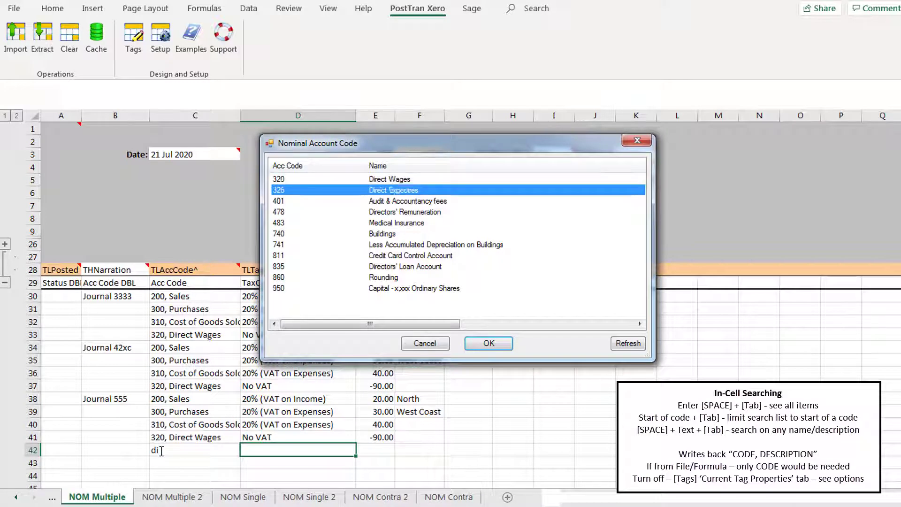
key("Up")
key("Up")
key("Return")
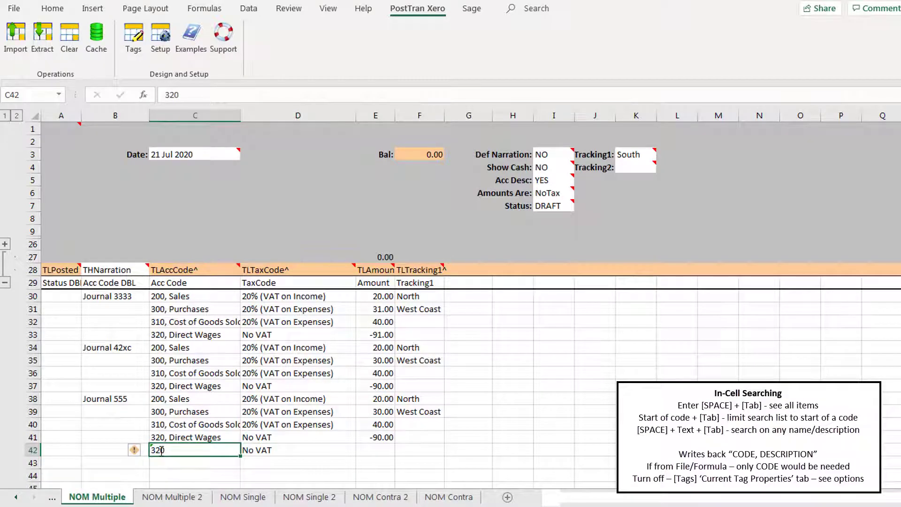
Narrow the account search in C42 to "dire" and insert account 320, Direct Wages.
type("dire")
key("Tab")
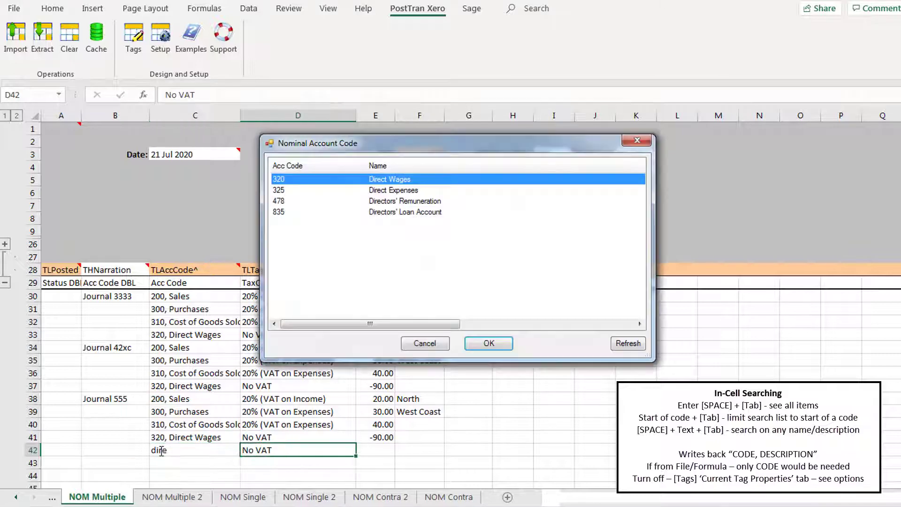
key("Return")
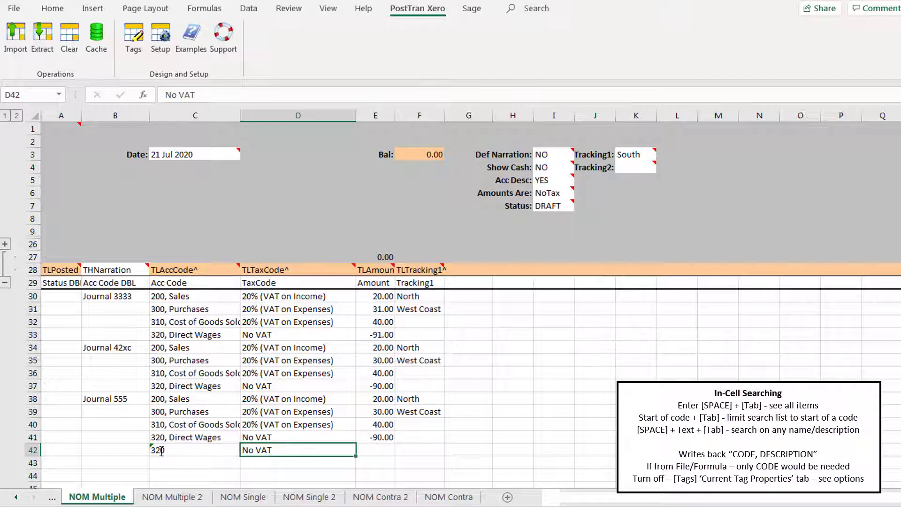
left_click(210, 452)
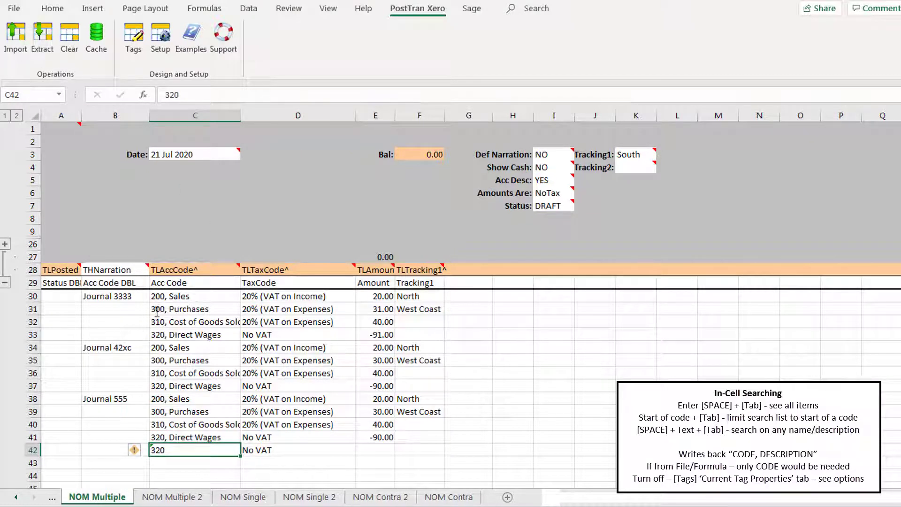
Examine the THNarration column note and the narrations that start each journal in cells B30, B34 and B38.
left_click(115, 299)
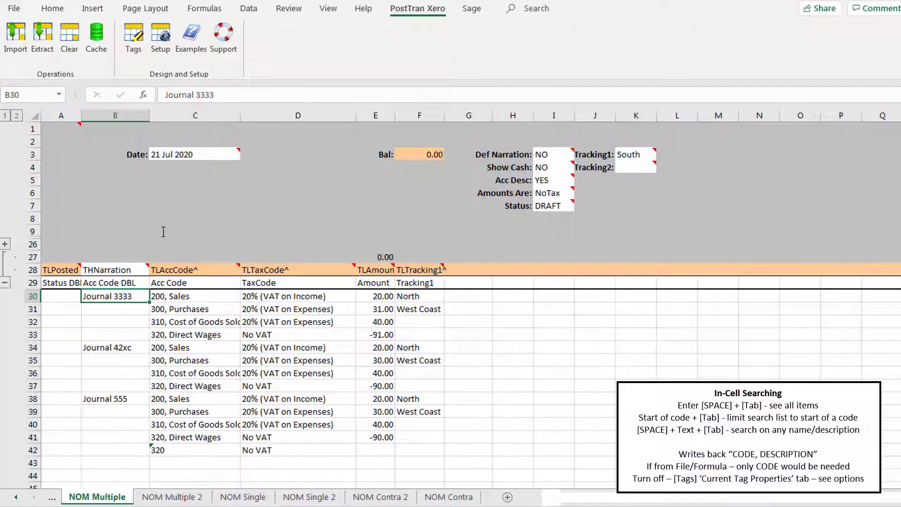
mouse_move(133, 270)
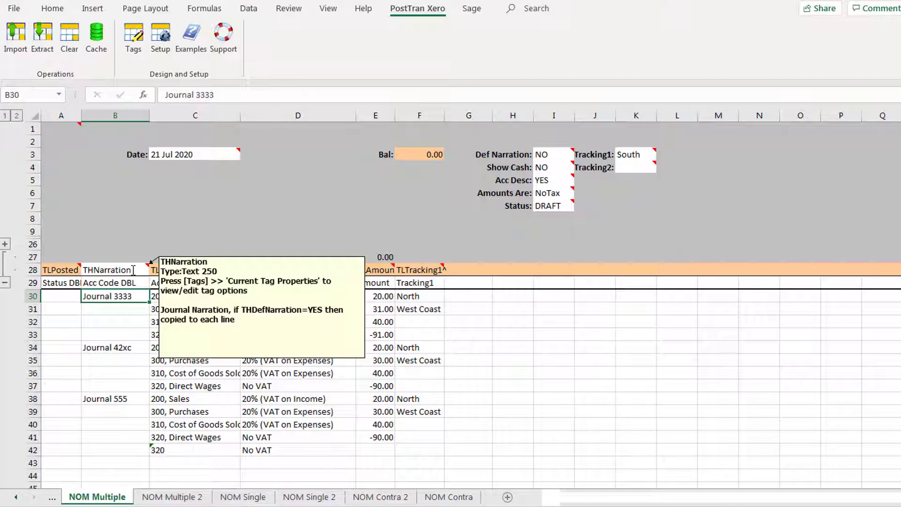
left_click(132, 349)
left_click(122, 399)
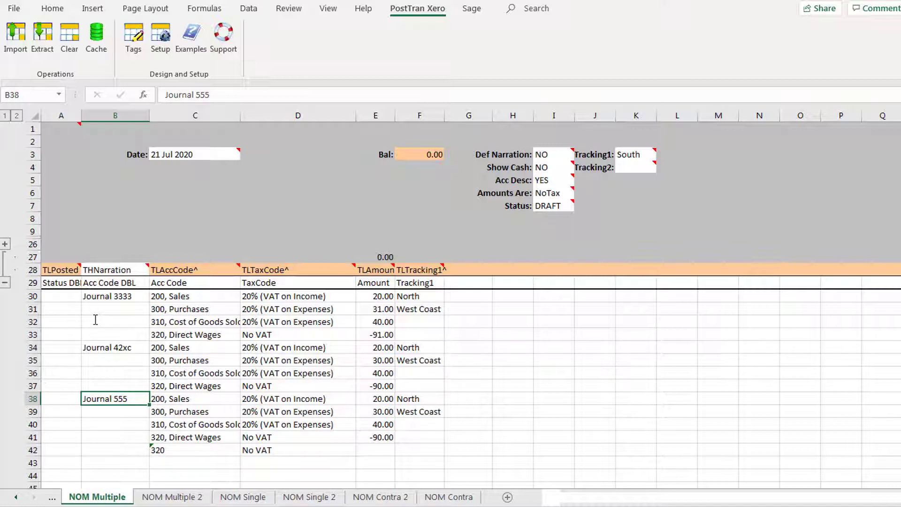
Import Journal 3333, Journal 42xc and Journal 555 from the NOM Multiple sheet into Xero.
left_click(347, 220)
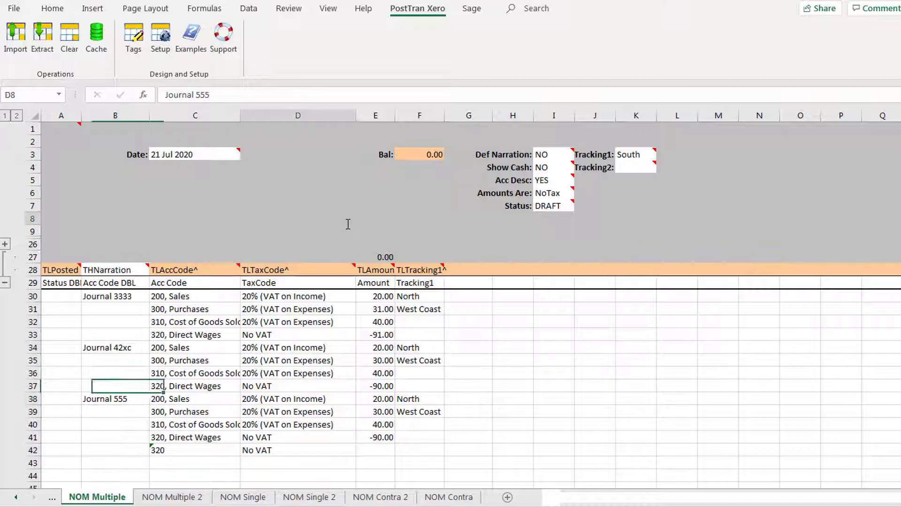
left_click(16, 39)
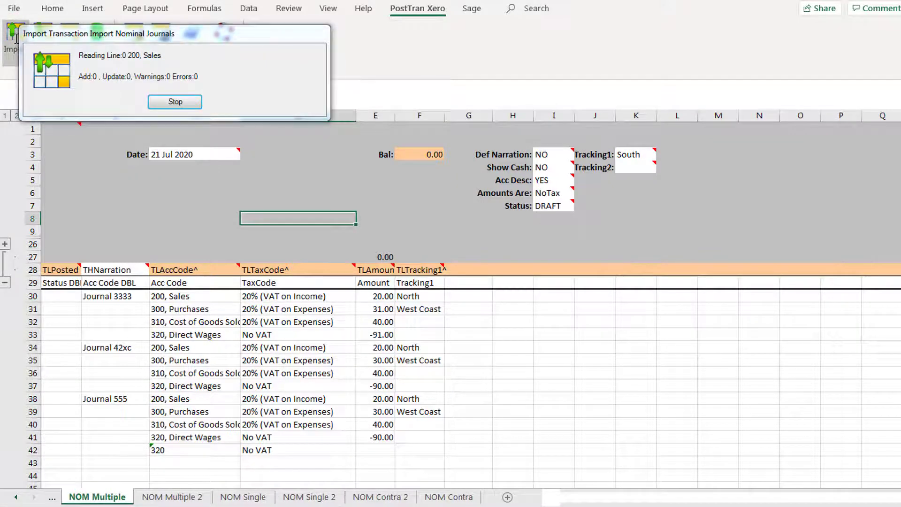
left_click(246, 347)
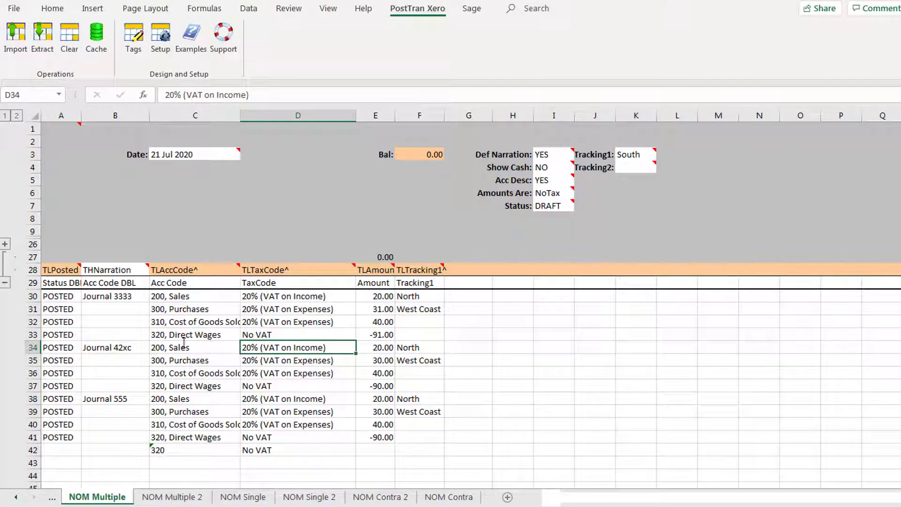
Check the journal lines' posted status and narrations, review Journal 42xc among Xero's draft manual journals, and return to the Excel sheet.
left_click(60, 310)
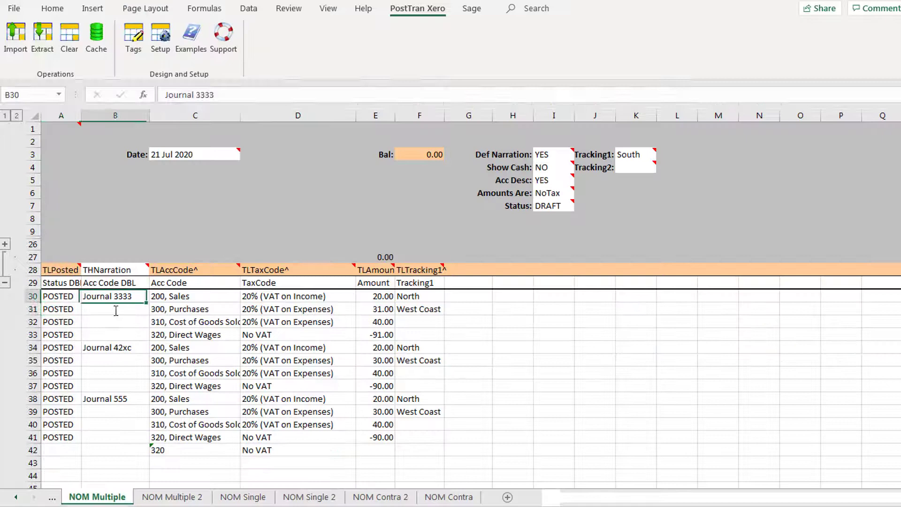
left_click(125, 299)
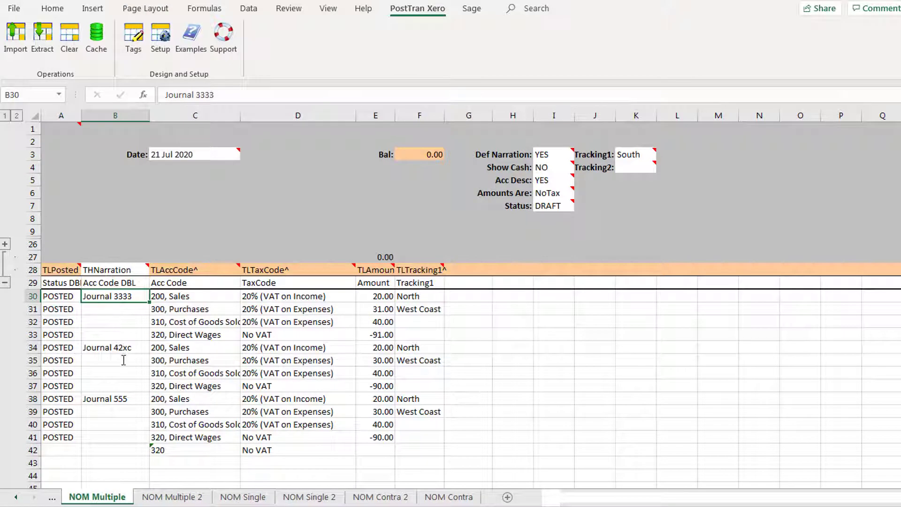
left_click(125, 350)
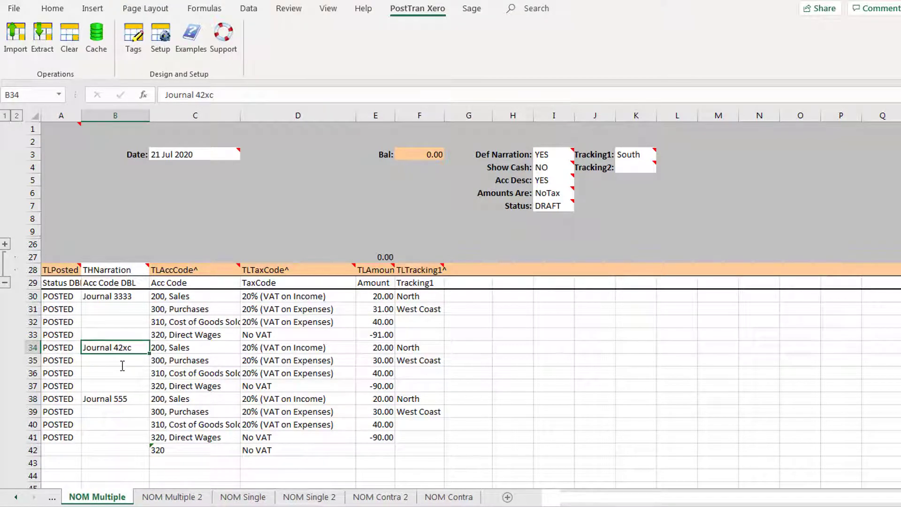
left_click(115, 398)
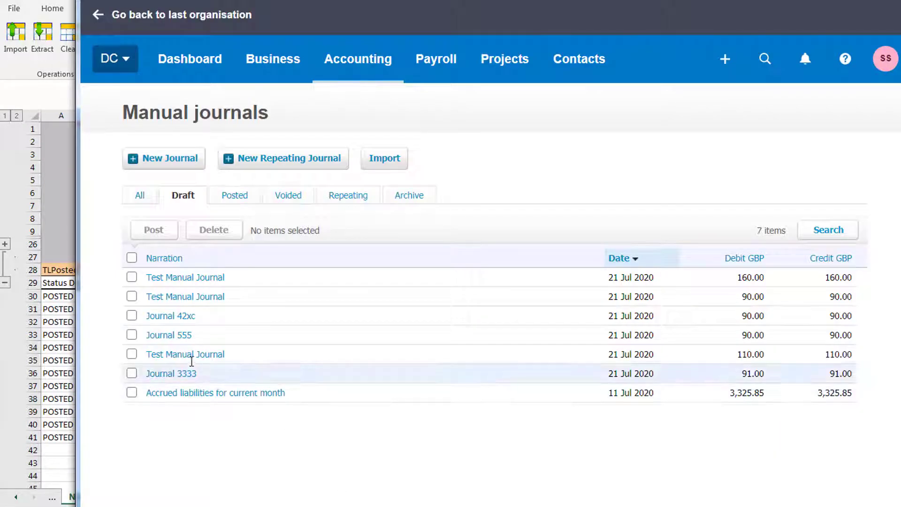
left_click(181, 317)
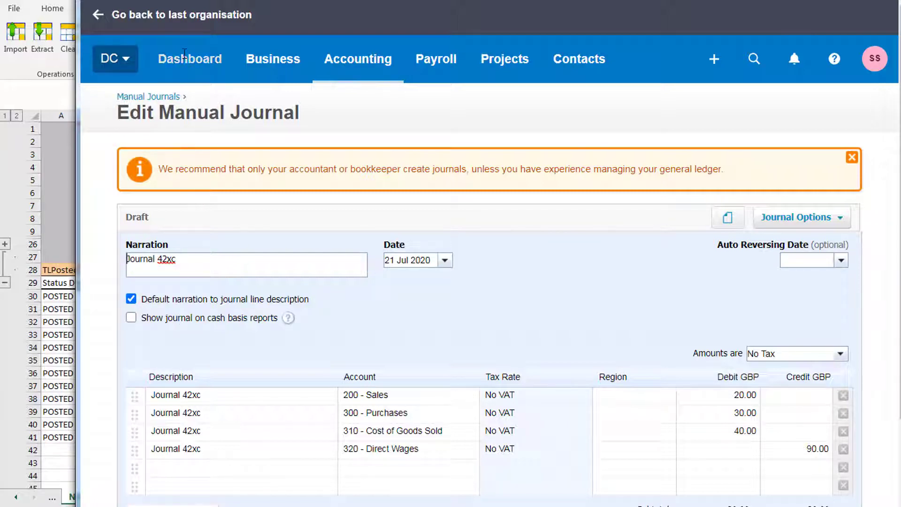
left_click(64, 337)
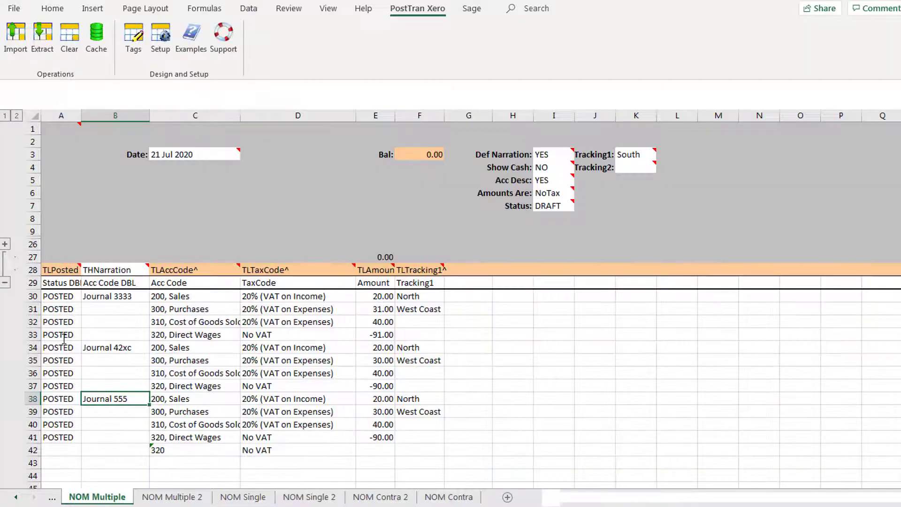
left_click(165, 347)
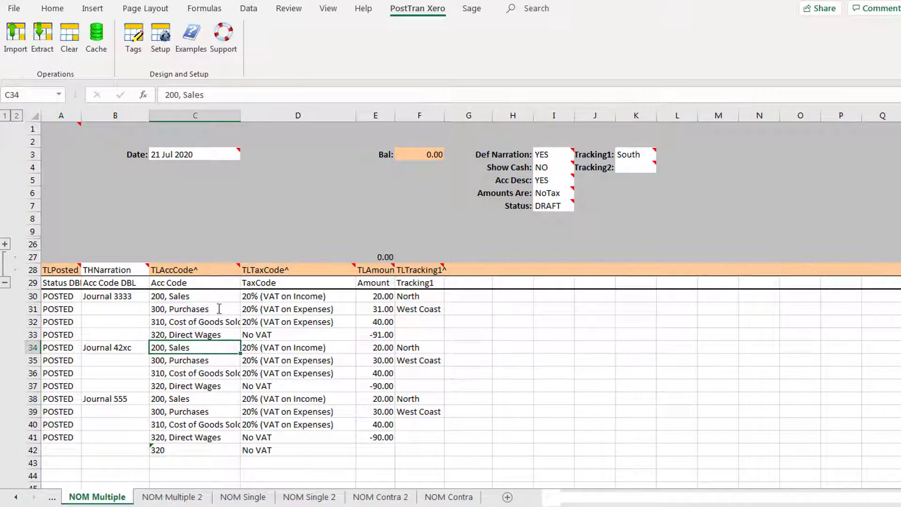
Change the Xero company in the PostTran system setup to COMT01, Comtek Accounts Ltd.
left_click(162, 48)
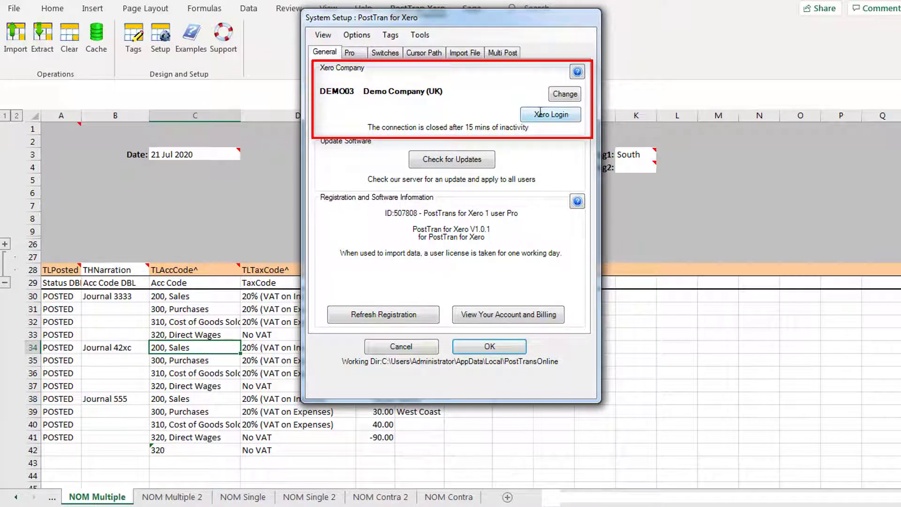
left_click(566, 94)
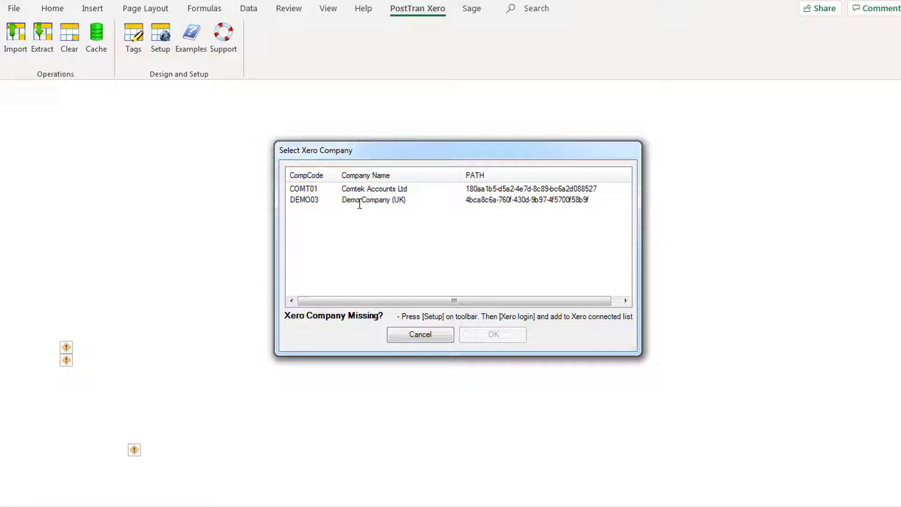
left_click(308, 190)
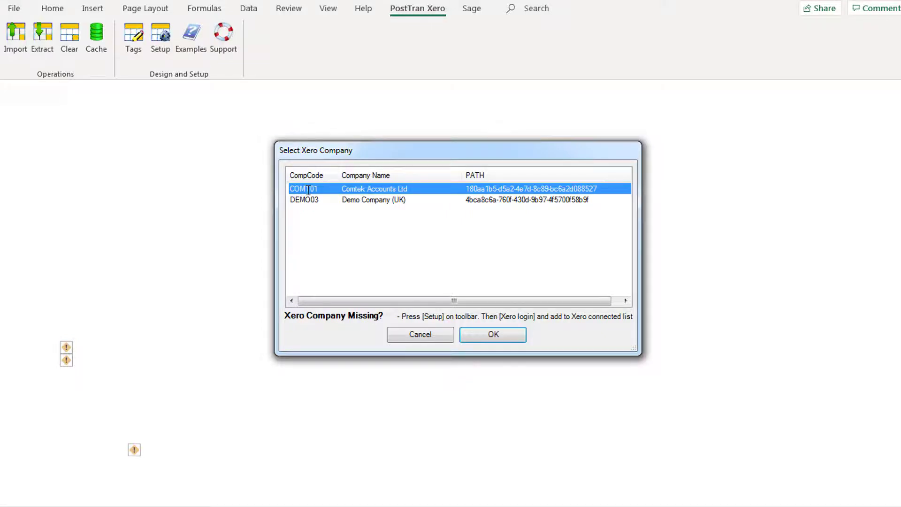
double_click(307, 190)
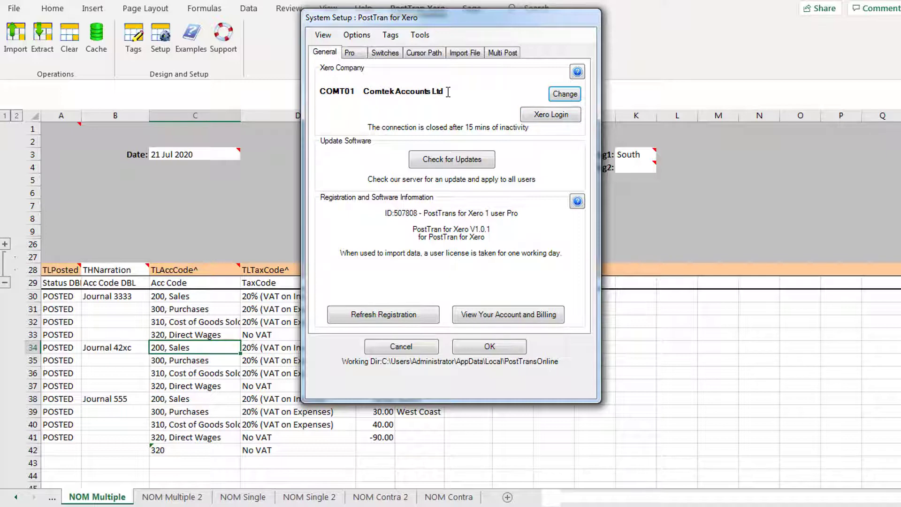
Reconnect PostTran to Xero with the 2 connected organisations and save the setup with DEMO03, Demo Company (UK), as the company.
left_click(553, 116)
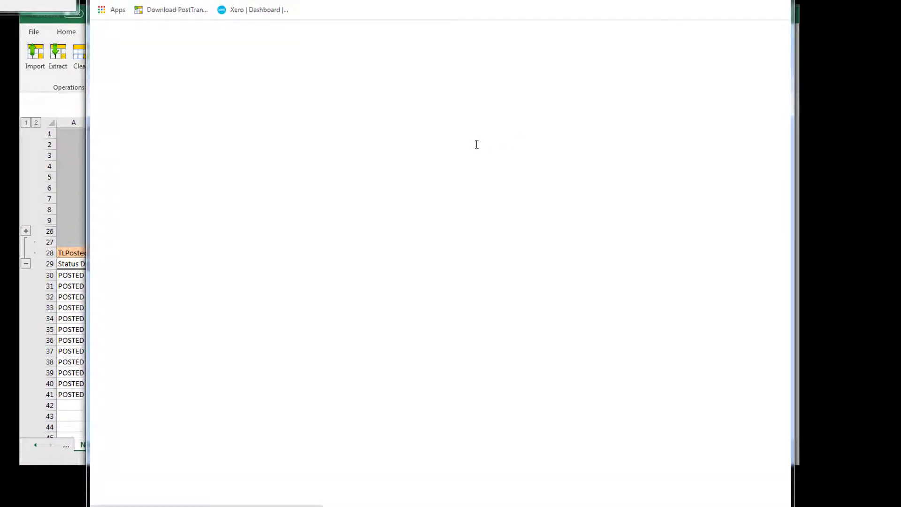
left_click(469, 162)
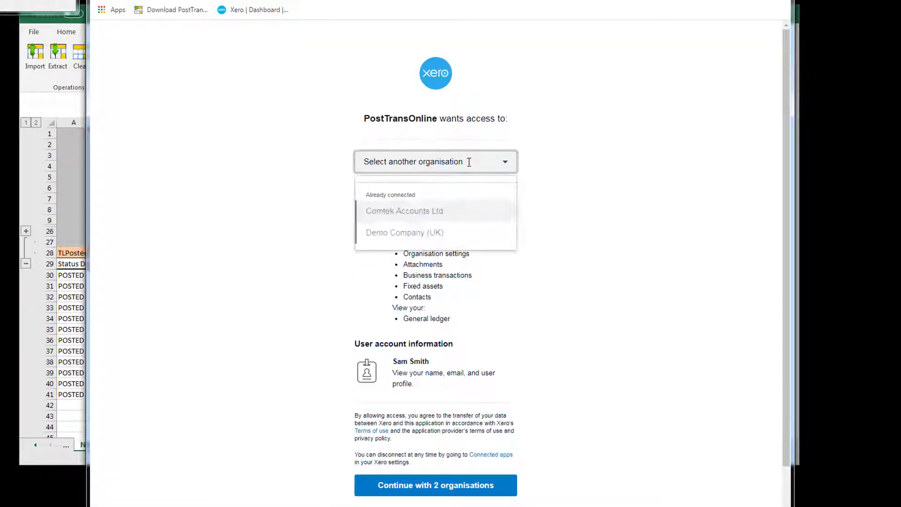
left_click(438, 487)
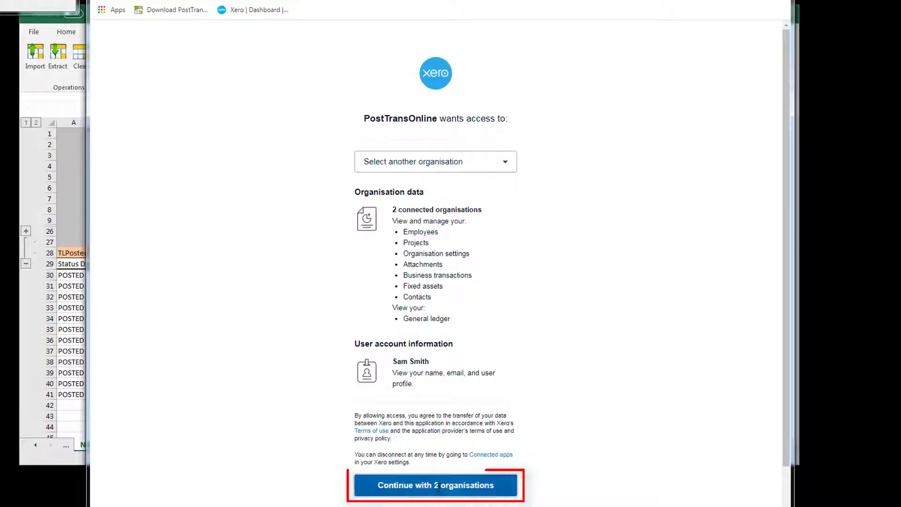
left_click(438, 487)
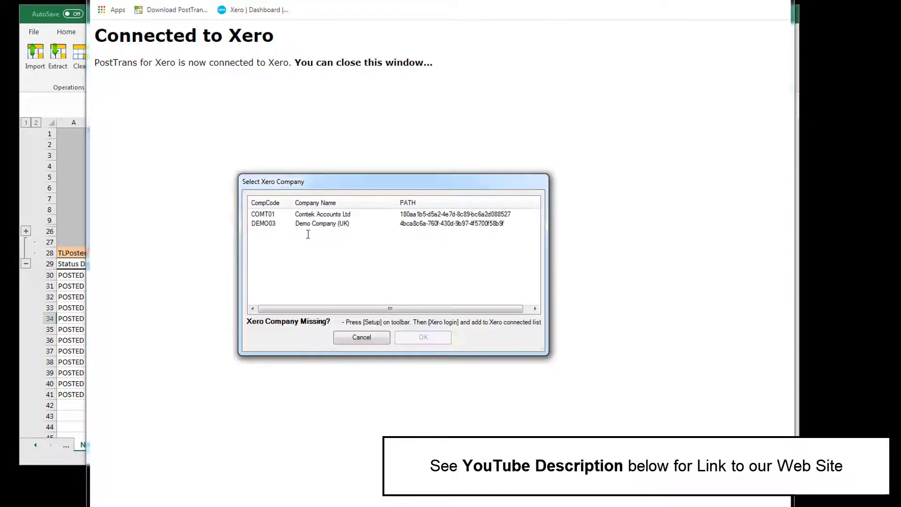
double_click(265, 224)
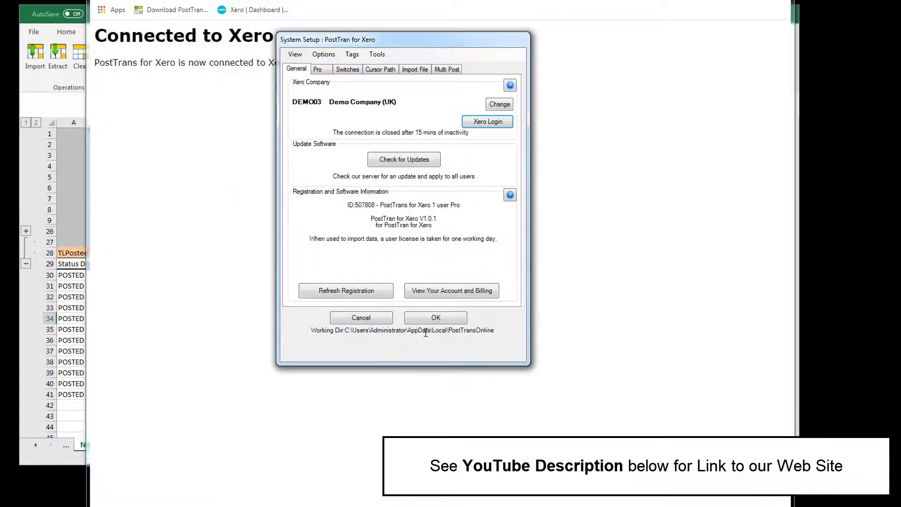
left_click(435, 318)
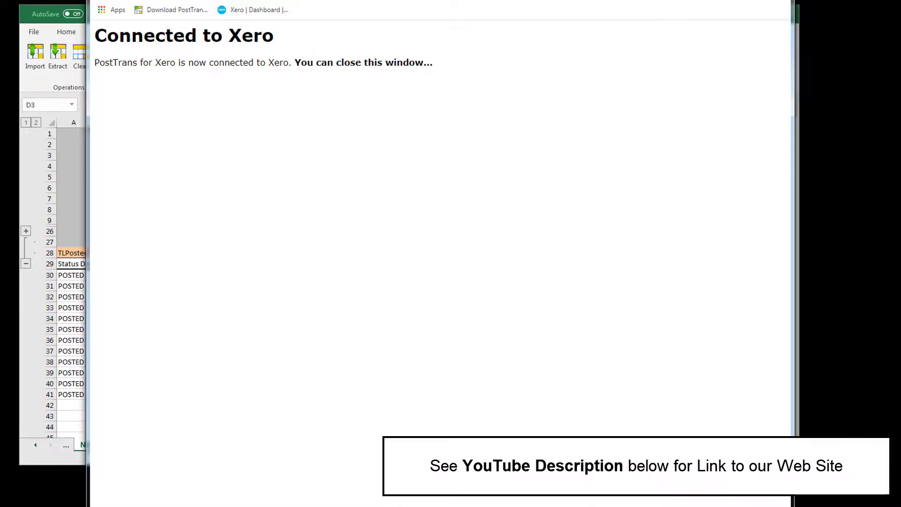